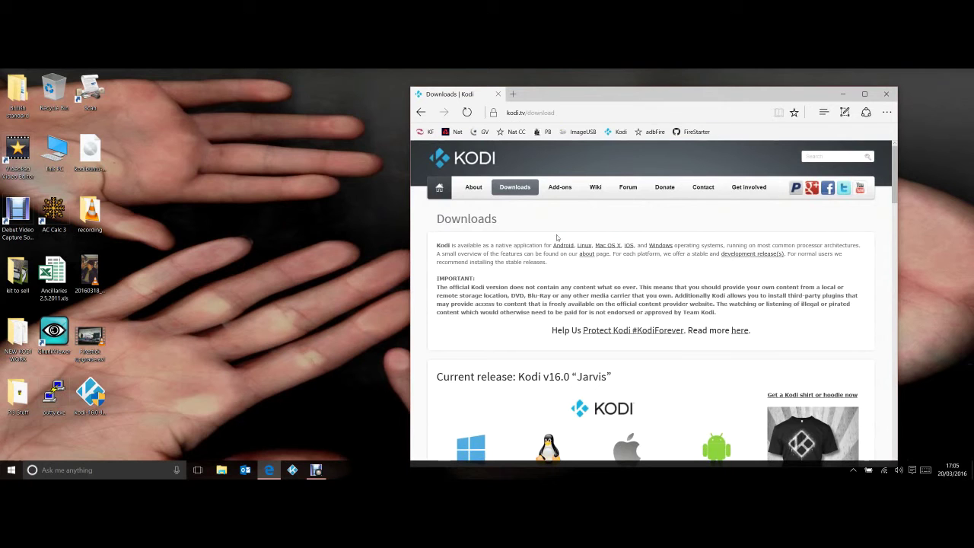
- Start downloading the Windows installer for Kodi v16.0 "Jarvis" from the Kodi downloads page
scroll(569, 320, "down", 1)
scroll(502, 365, "down", 2)
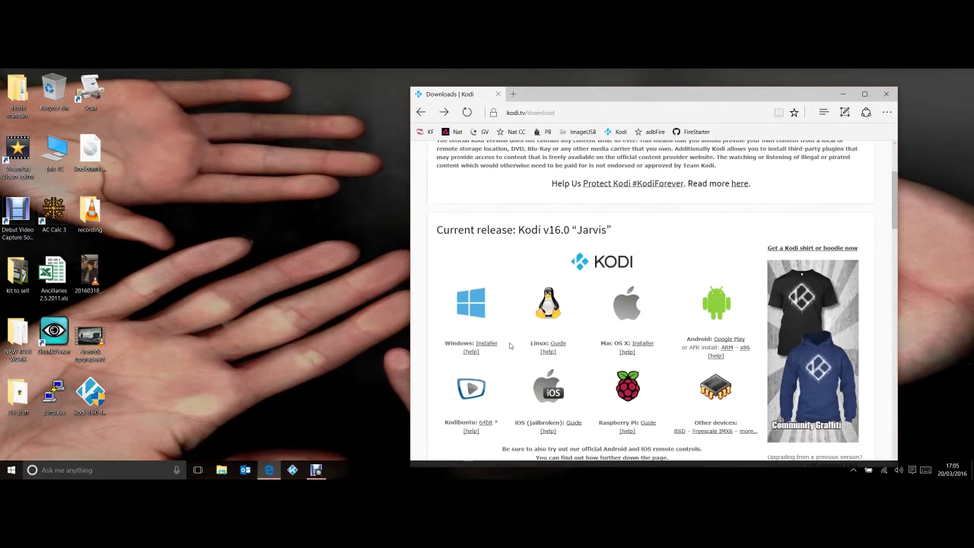
scroll(510, 346, "up", 3)
scroll(493, 373, "down", 2)
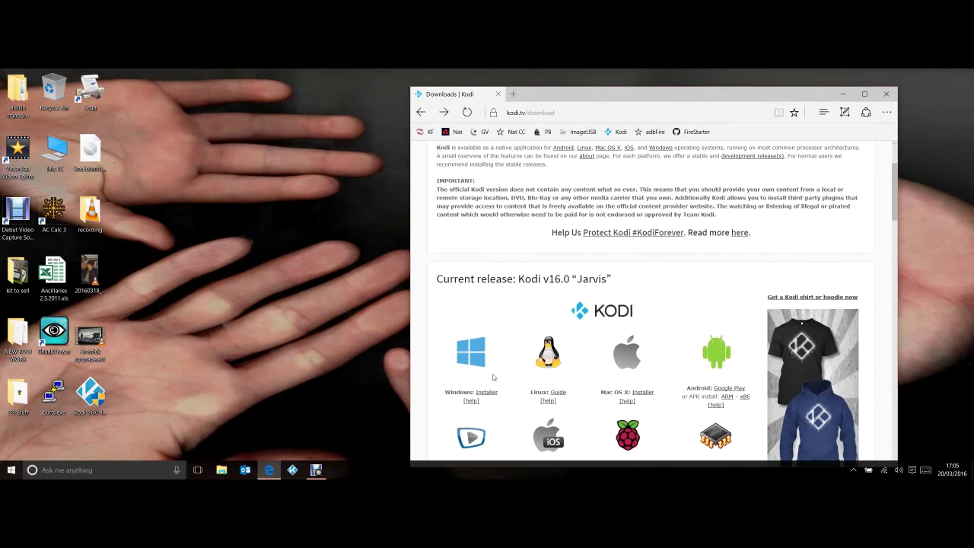
left_click(488, 395)
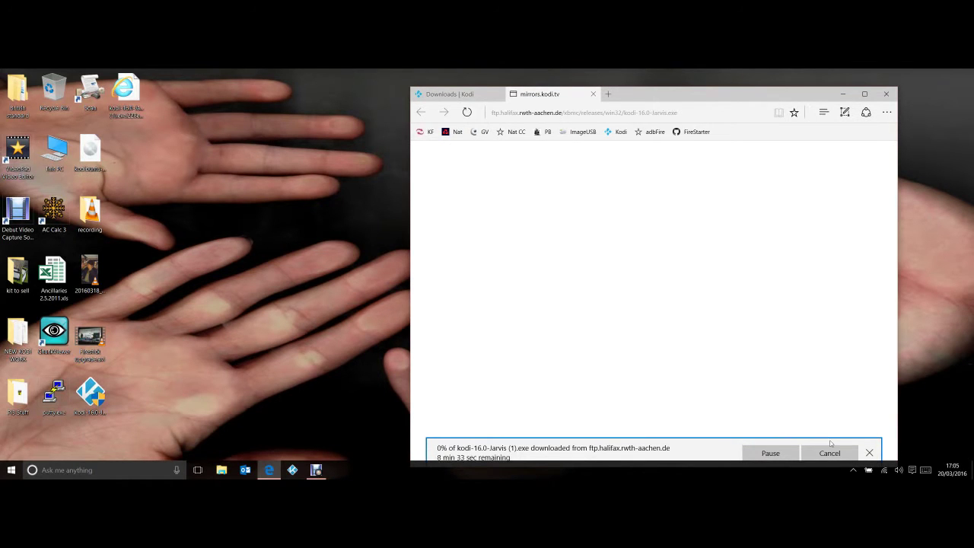
- Cancel the installer download and close all browser tabs
left_click(778, 454)
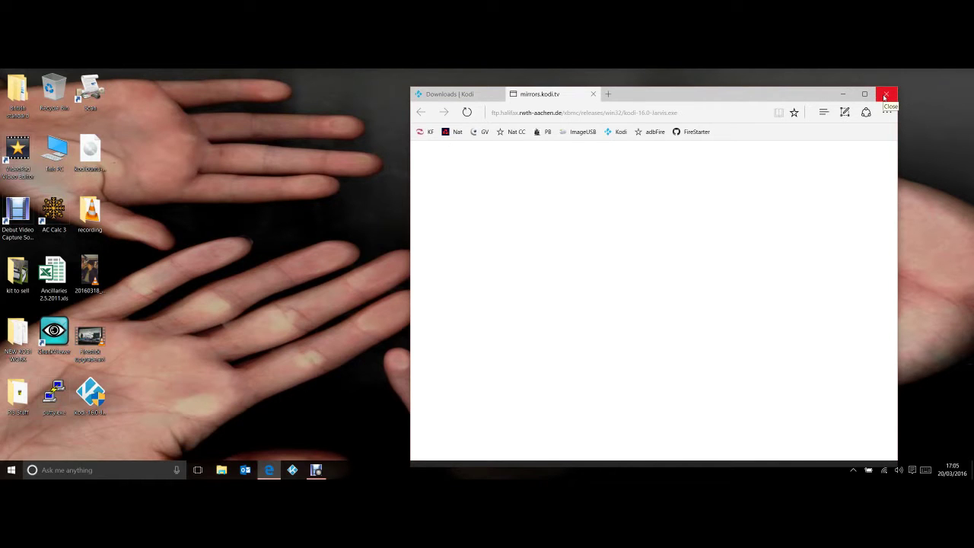
left_click(884, 96)
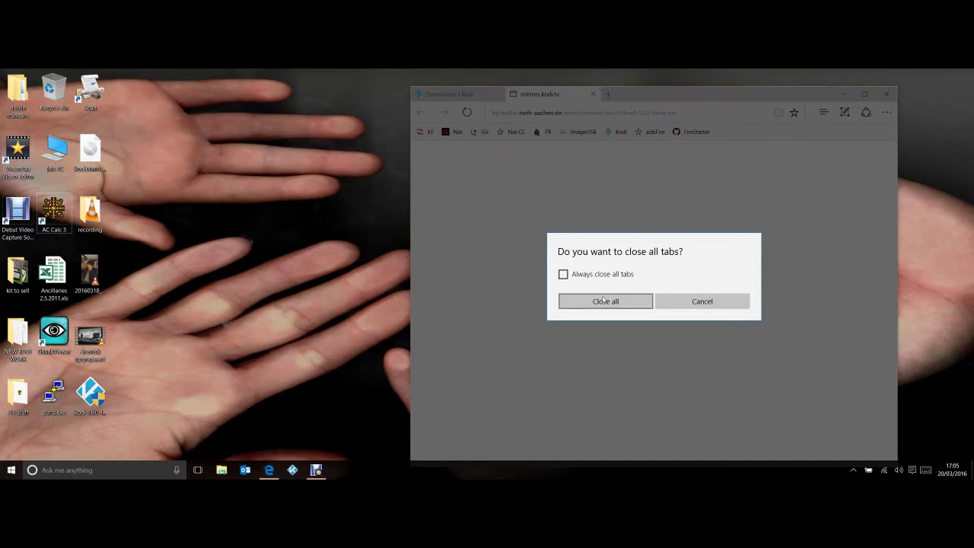
key("Return")
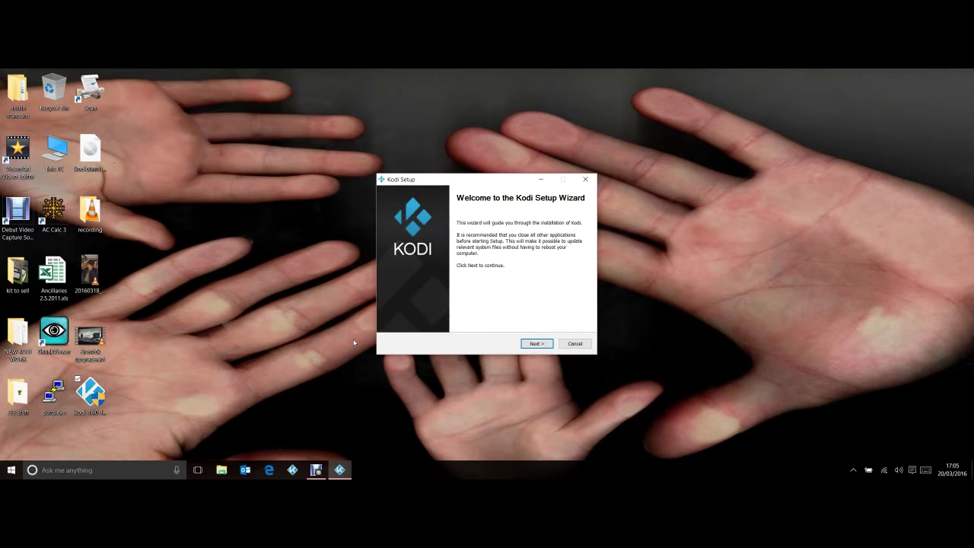
- Accept the Kodi licence agreement and install the program into C:\Program Files (x86)\Kodi with the offered components
left_click(532, 344)
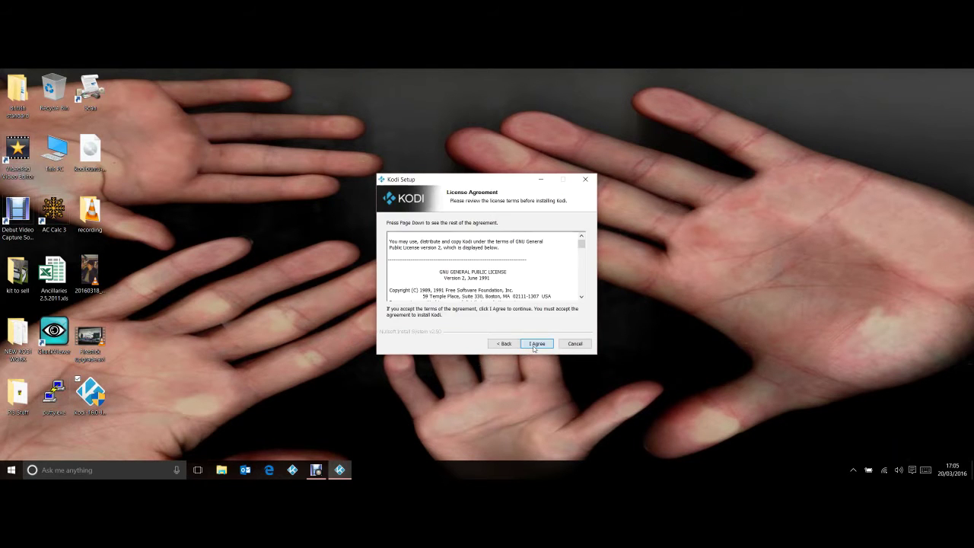
left_click(535, 345)
left_click(535, 347)
left_click(537, 345)
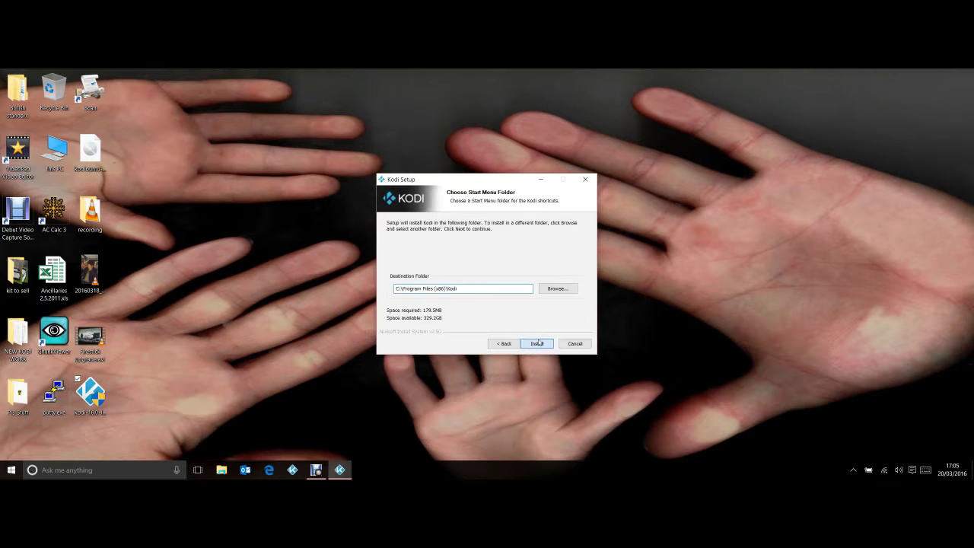
left_click(538, 344)
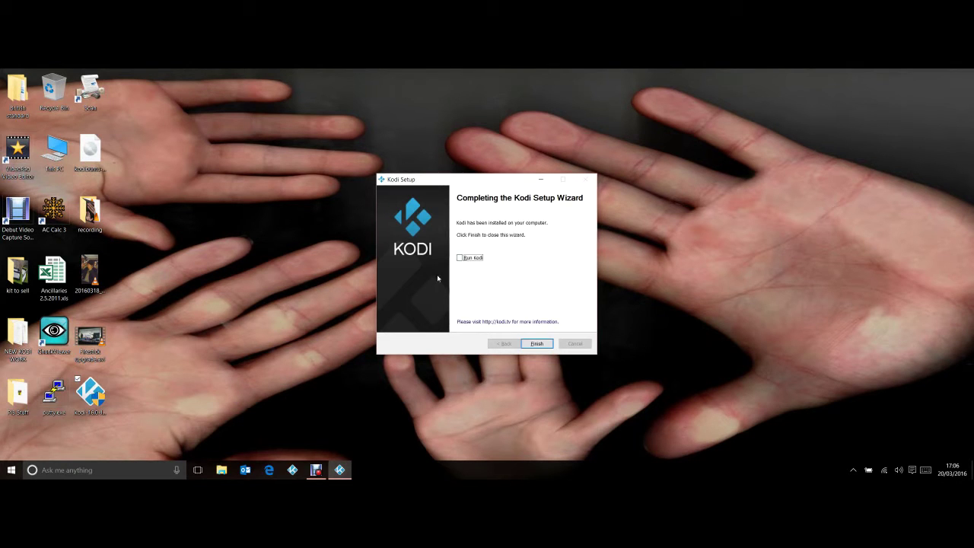
- Search the computer for kodi and dismiss the search results
left_click(5, 477)
type("kodi")
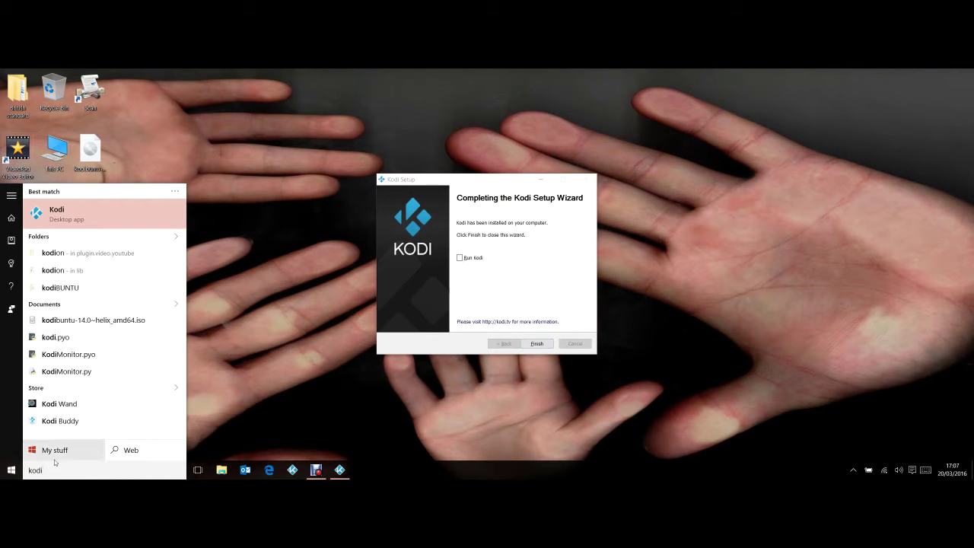
left_click(226, 380)
- Enable the Run Kodi option and finish the setup wizard
left_click(459, 257)
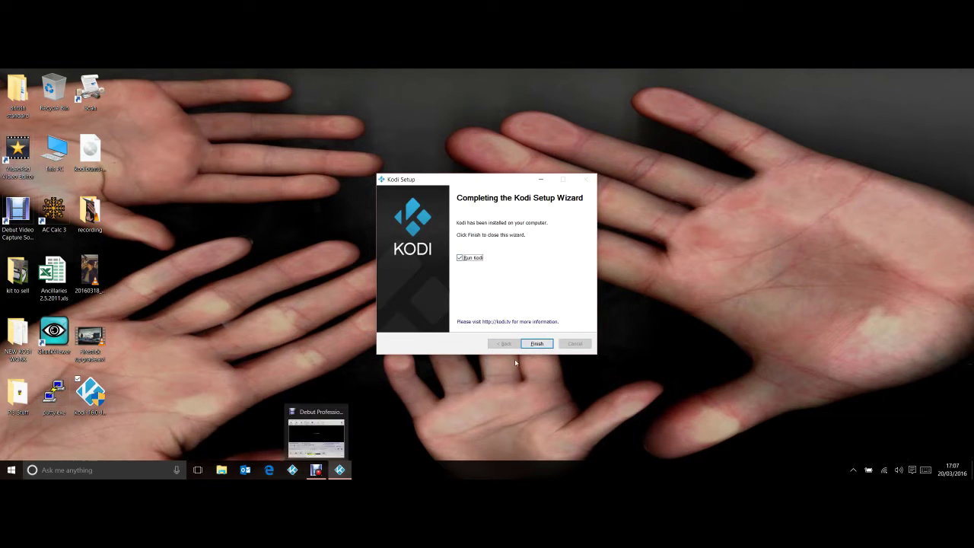
left_click(532, 344)
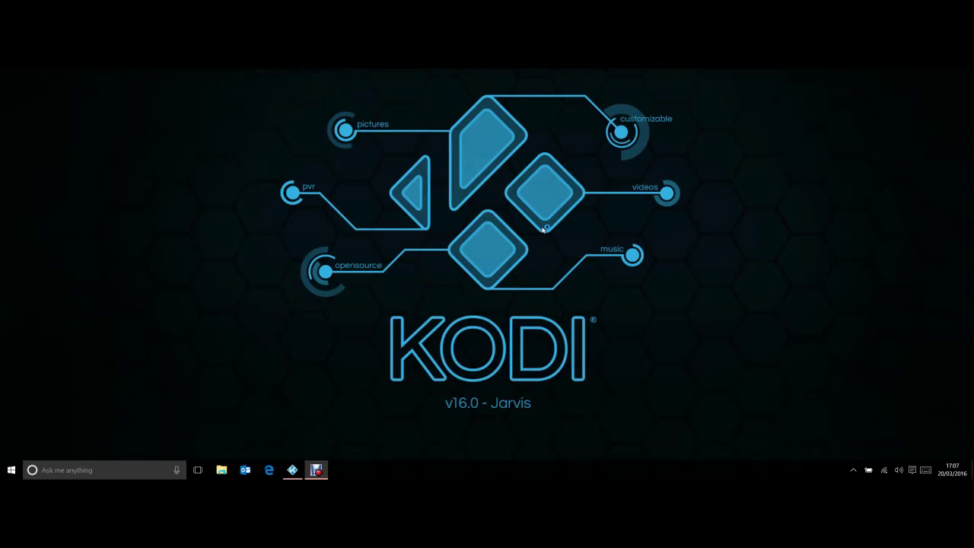
- Look into the Videos add-ons section and return to the home screen
key("Right")
key("Right")
key("Right")
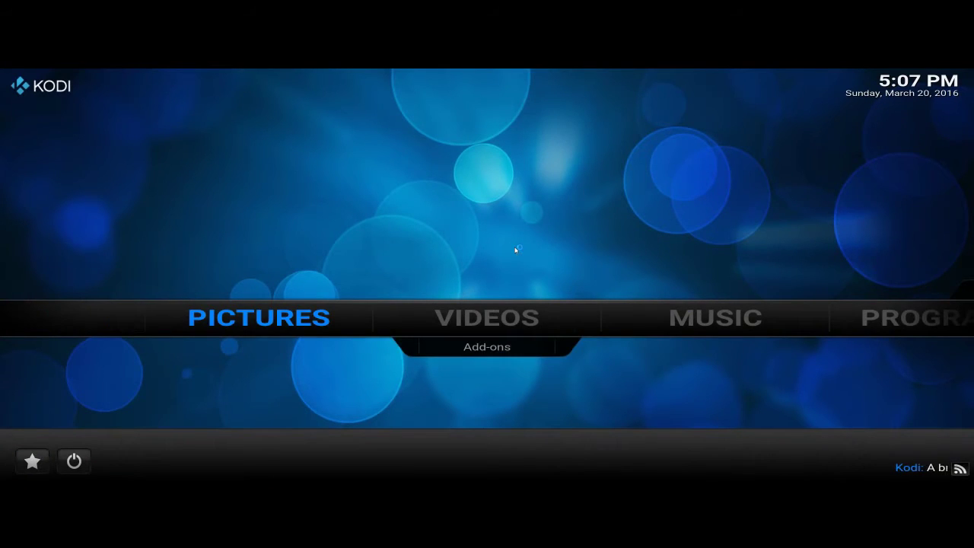
key("Right")
key("Right")
key("Left")
key("Down")
key("Return")
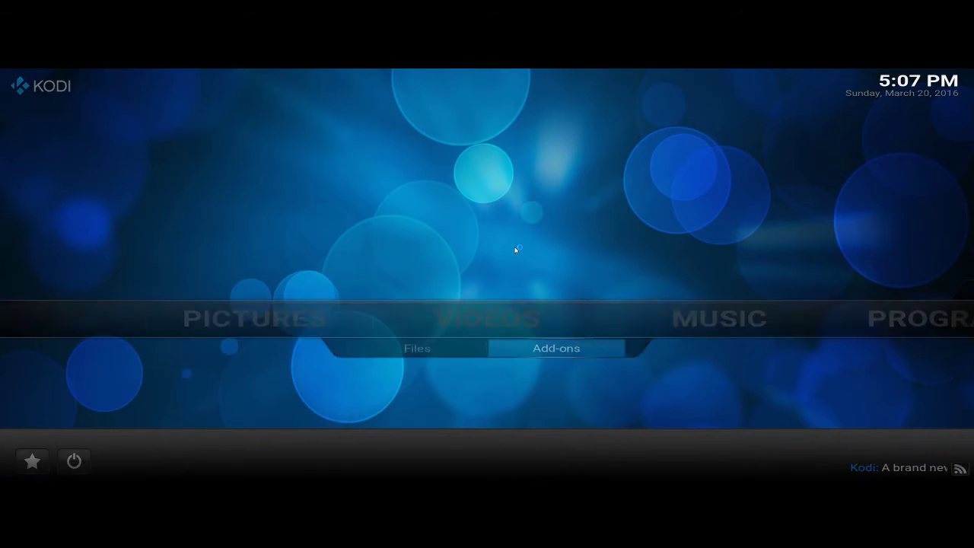
key("Return")
key("Escape")
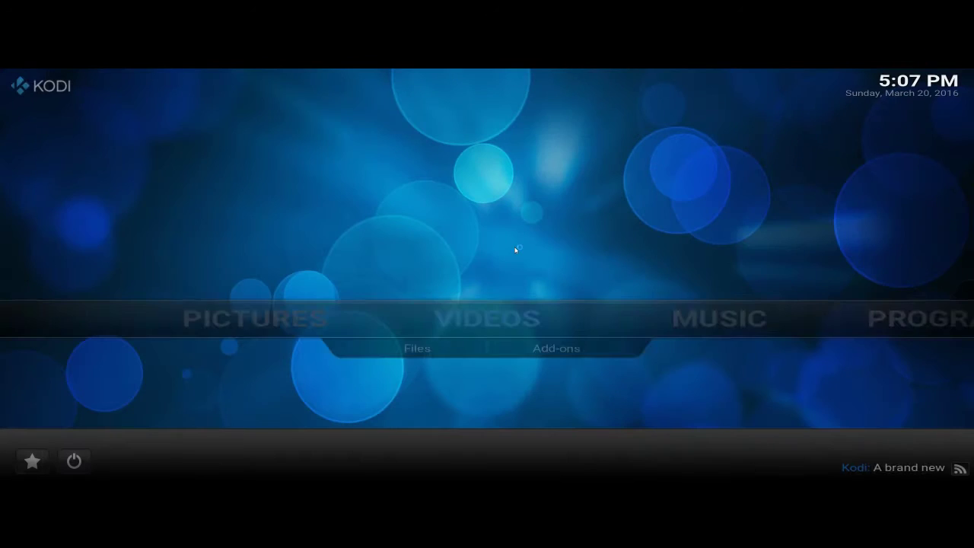
- Open the Programs add-ons, dismiss the first run help and return to the home screen
key("Right")
key("Right")
key("Down")
key("Return")
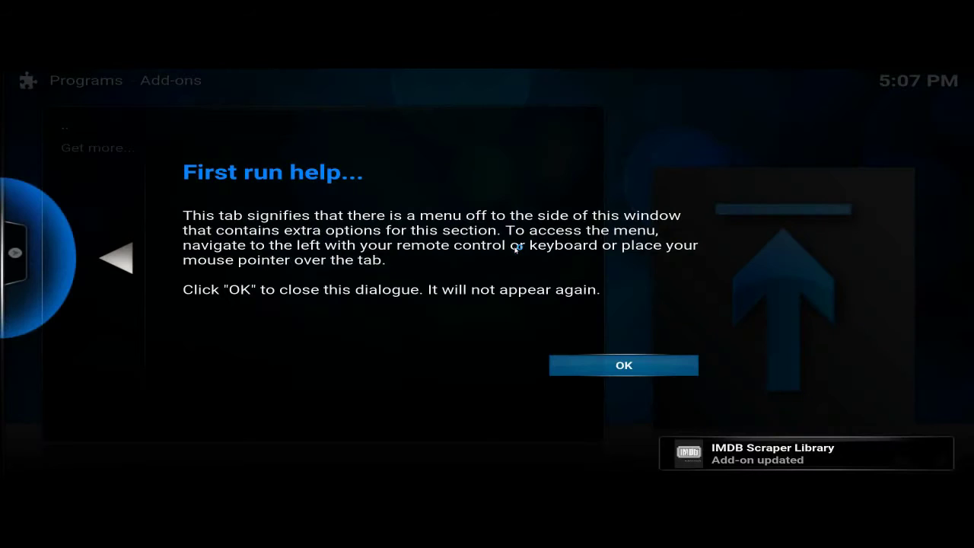
key("Return")
key("Escape")
- Open the file manager of the System section
key("Right")
key("Down")
key("Right")
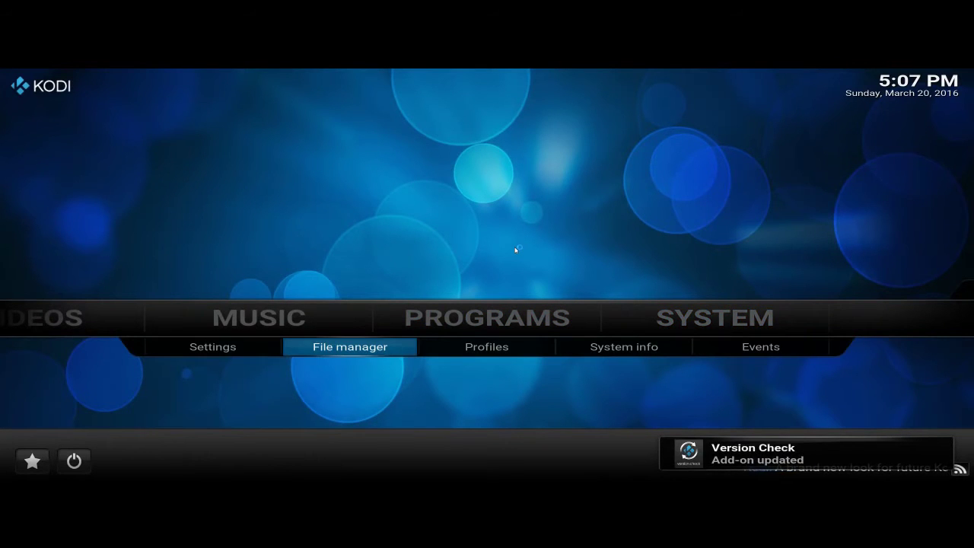
key("Return")
key("Down")
key("Down")
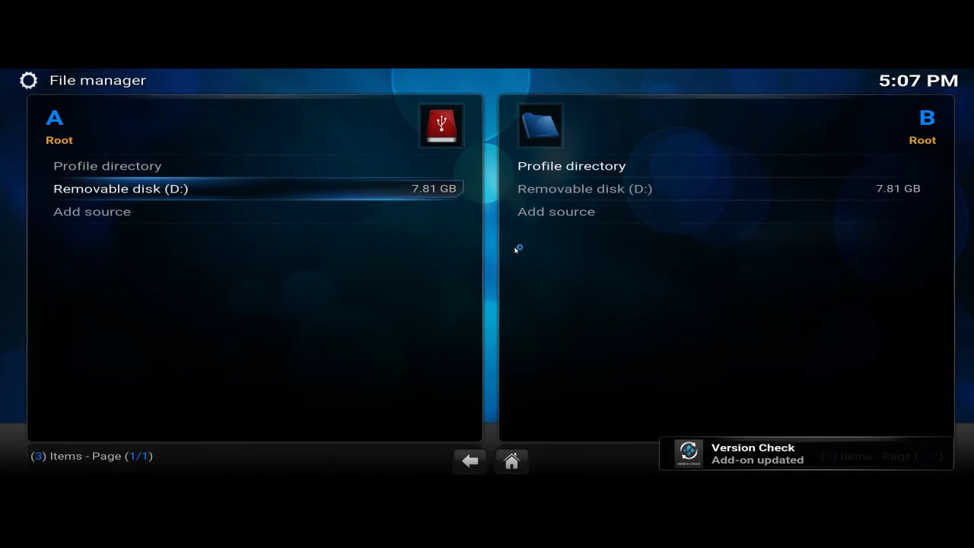
key("Return")
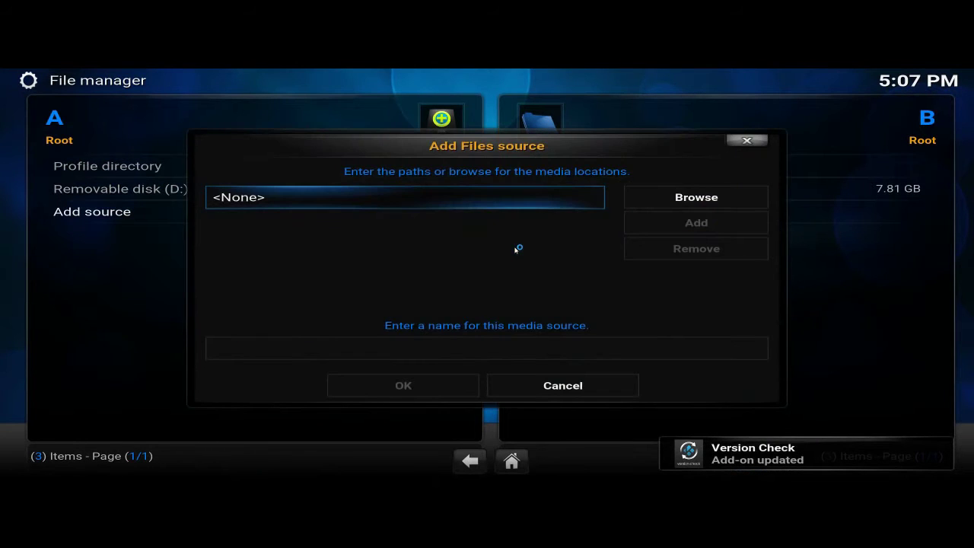
key("Return")
type("http://")
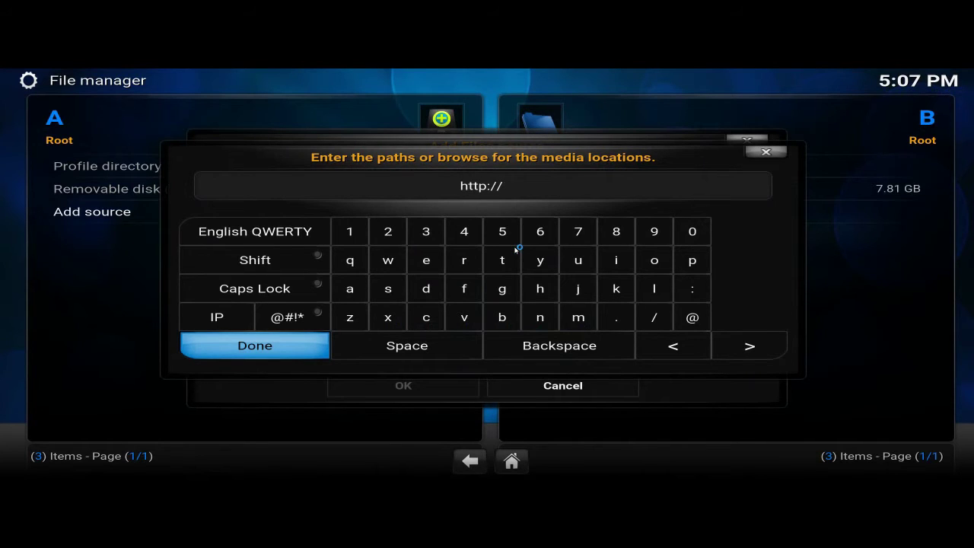
type("4tfy.co.uk")
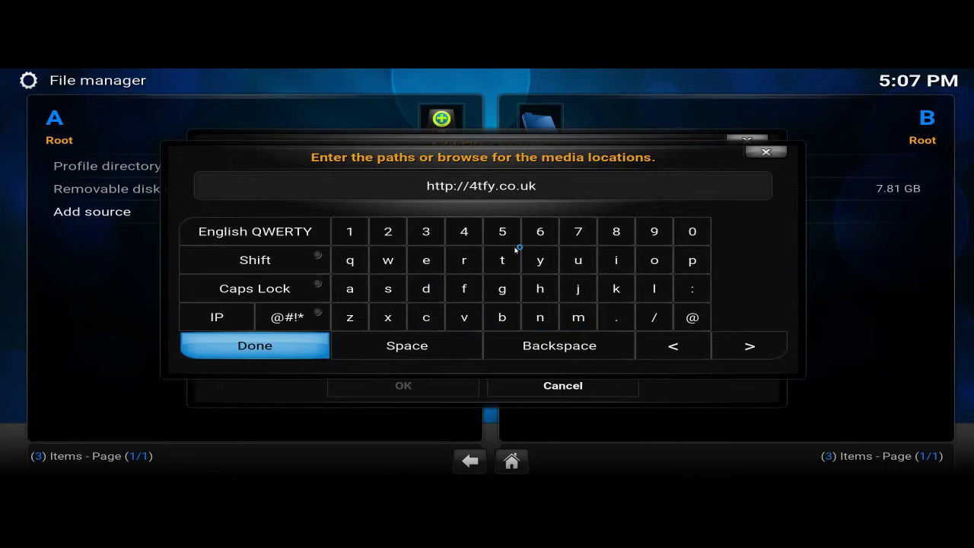
type("/kodi")
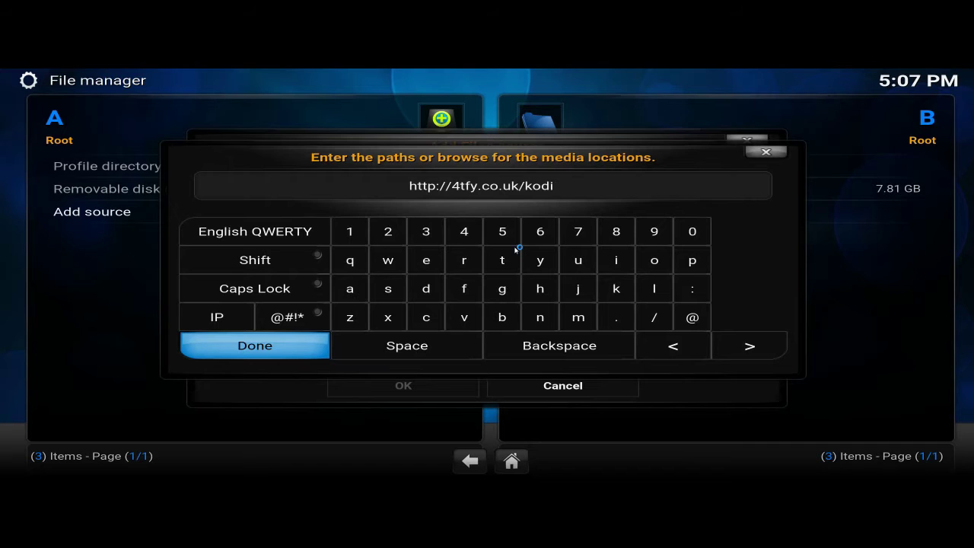
key("Return")
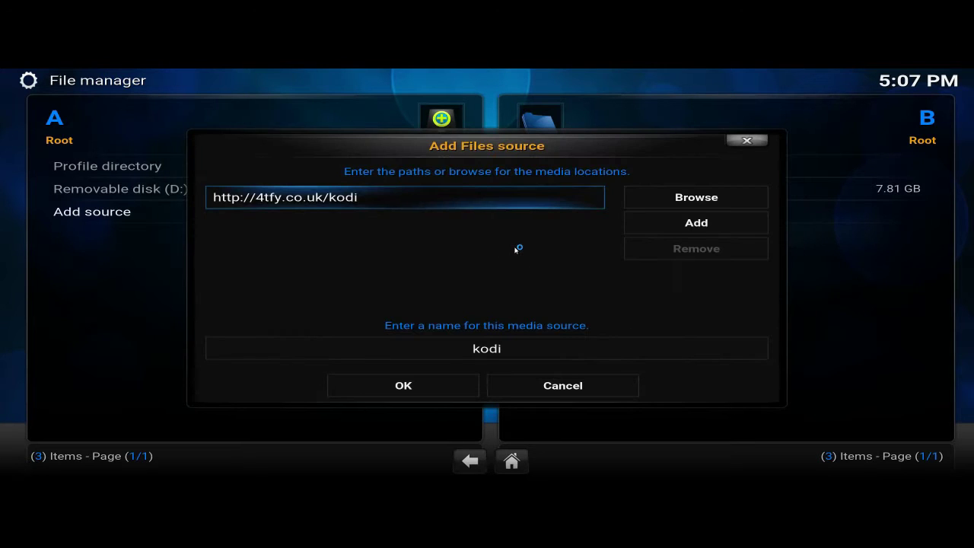
key("Down")
key("Down")
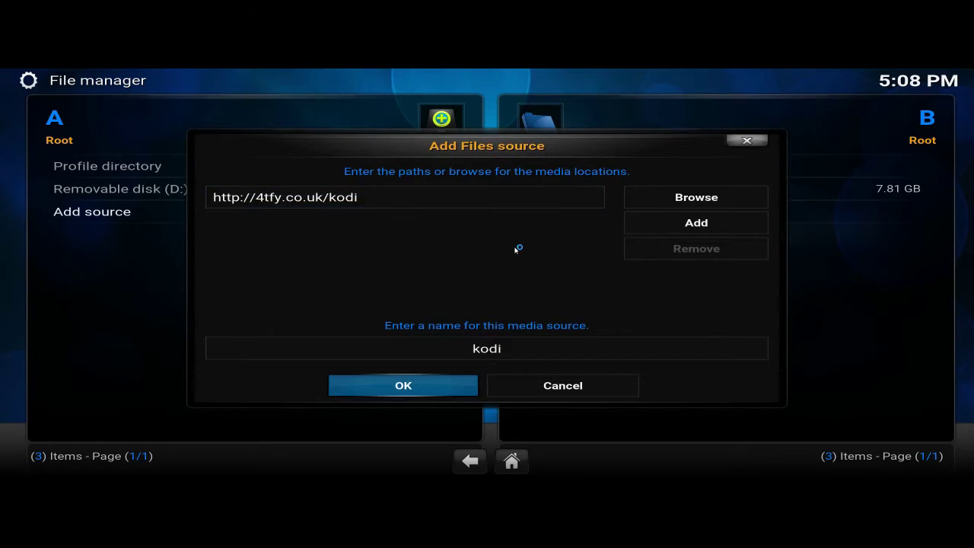
key("Return")
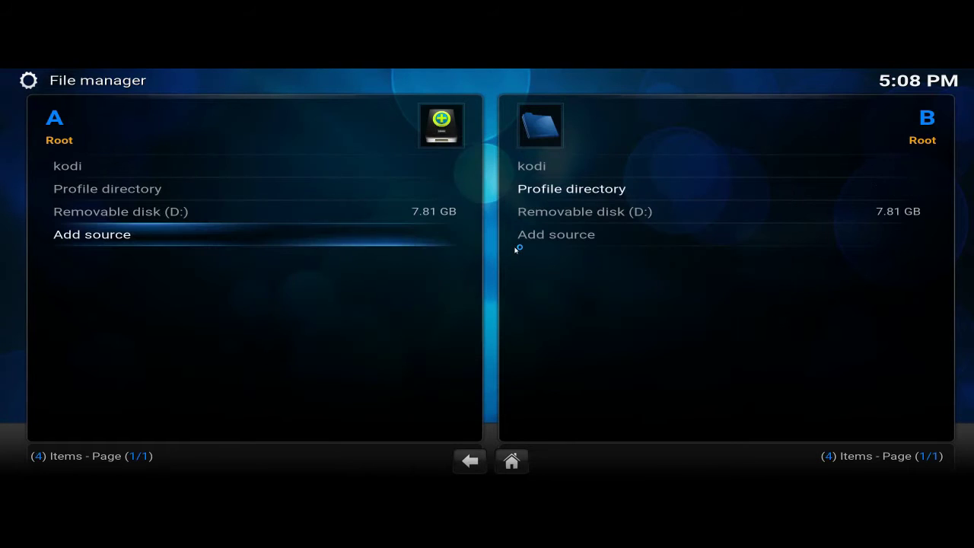
key("Escape")
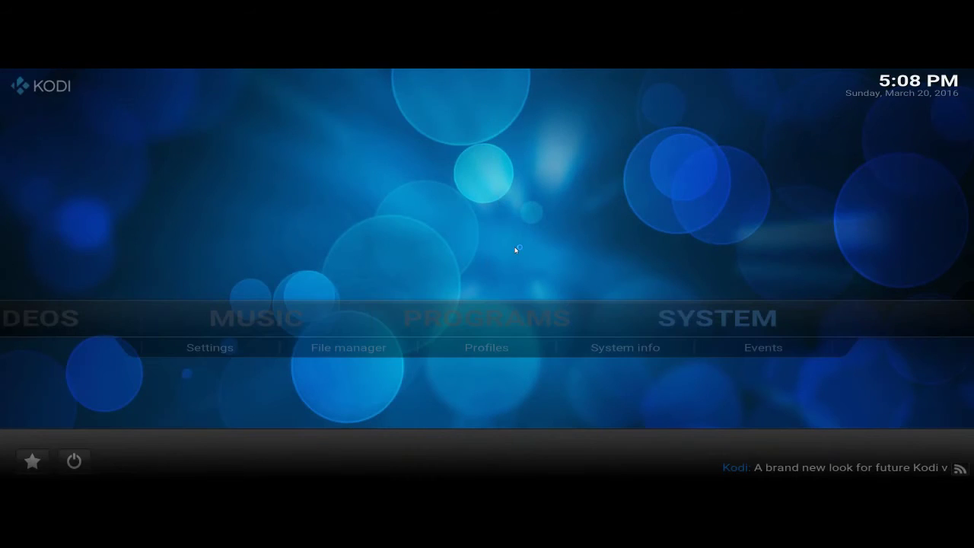
- Open the Add-ons category of the system settings
key("Return")
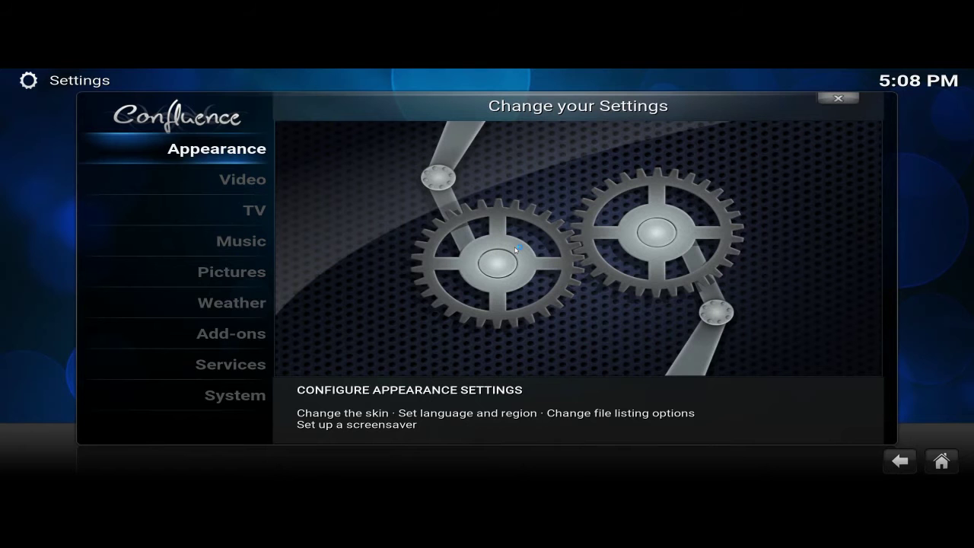
key("Escape")
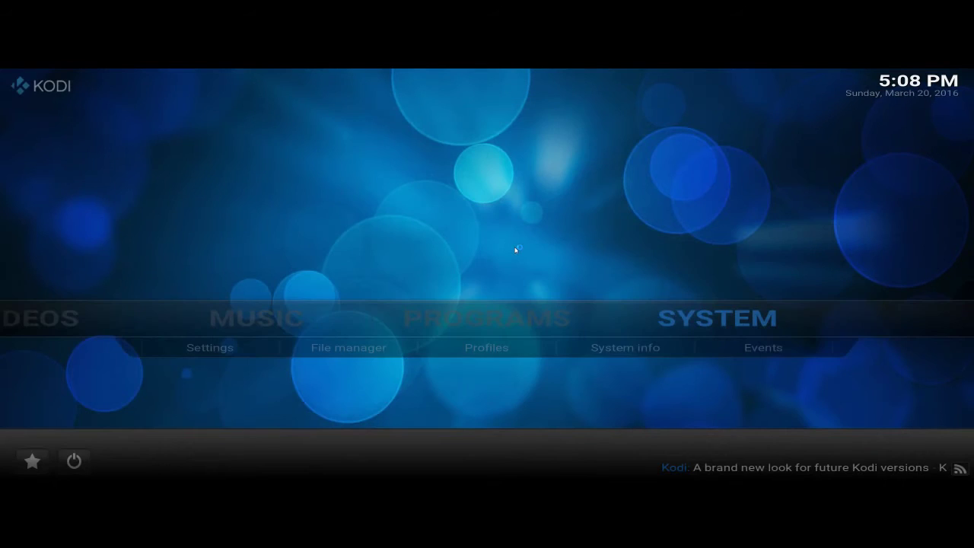
key("Return")
key("Down")
key("Down")
key("Down")
key("Down")
key("Down")
key("Down")
key("Down")
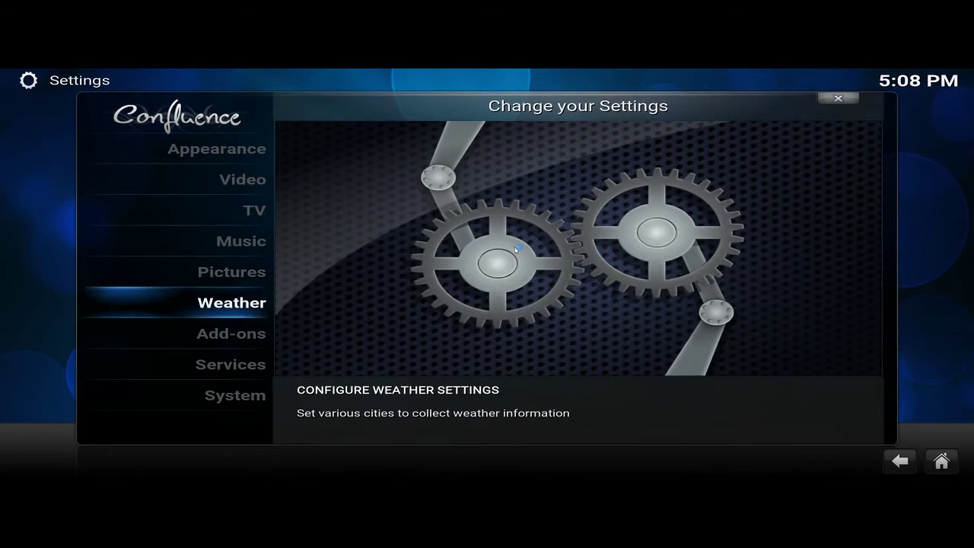
key("Up")
key("Return")
- Install the add-on from the zip file wizard.zip in the kodi source
key("Down")
key("Down")
key("Return")
key("Down")
key("Down")
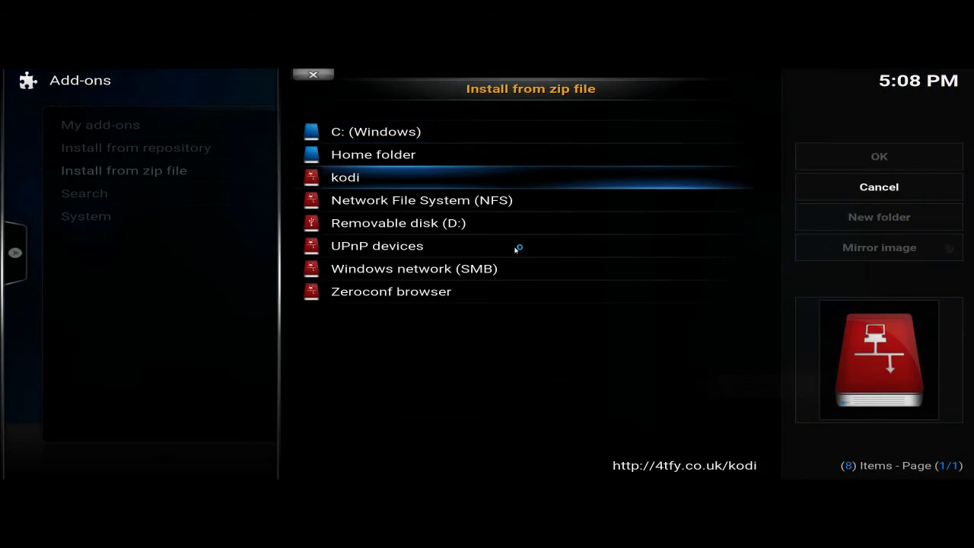
key("Return")
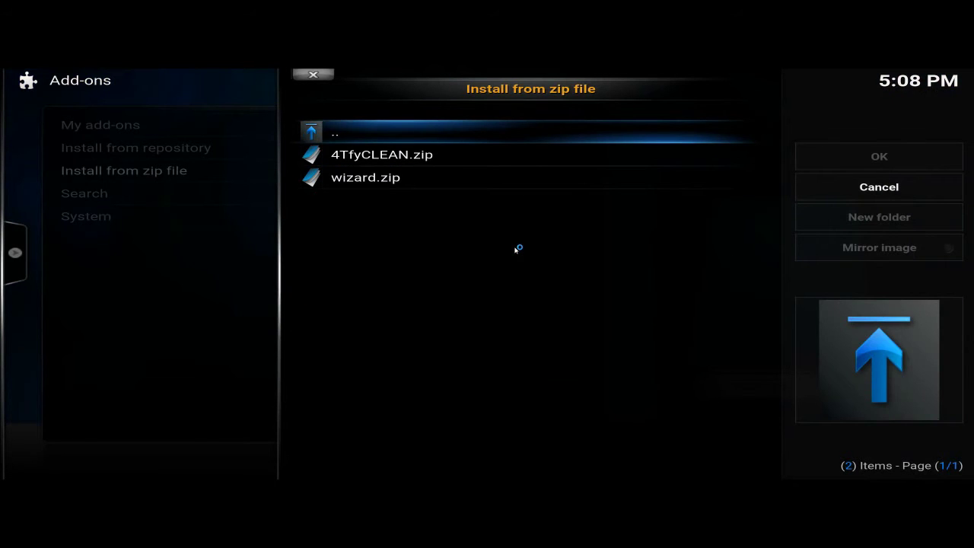
key("Down")
key("Down")
key("Return")
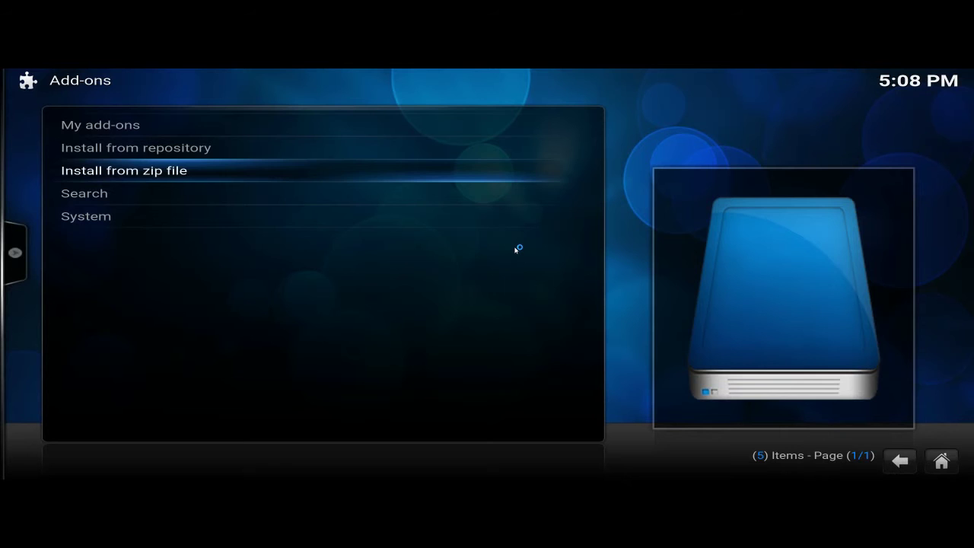
- Return to the home screen and open the 4Tfy Wizards add-on from the Programs section
key("Escape")
key("Escape")
key("Left")
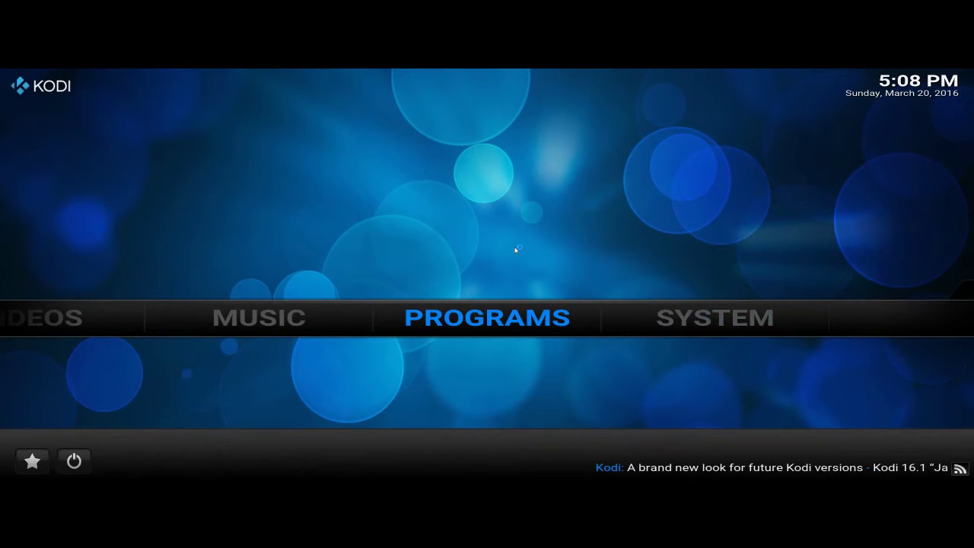
key("Return")
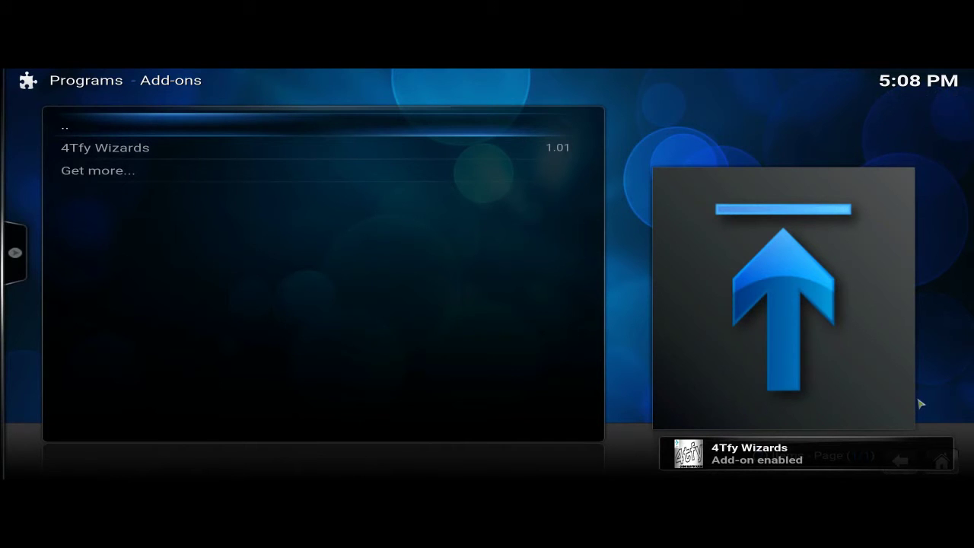
key("Down")
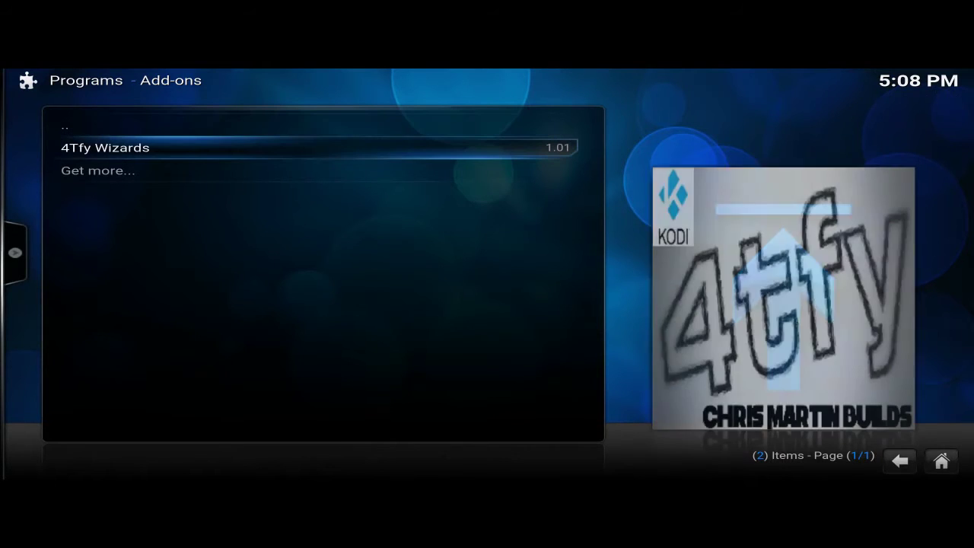
key("Return")
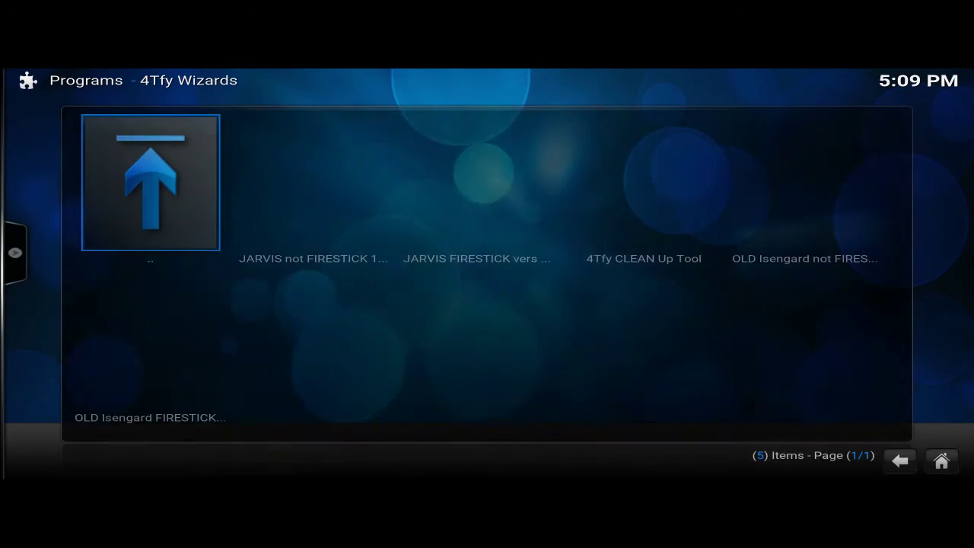
- Install the 1.04 "JARVIS not FIRESTICK" build from the 4Tfy Wizards and dismiss the completion message
key("Right")
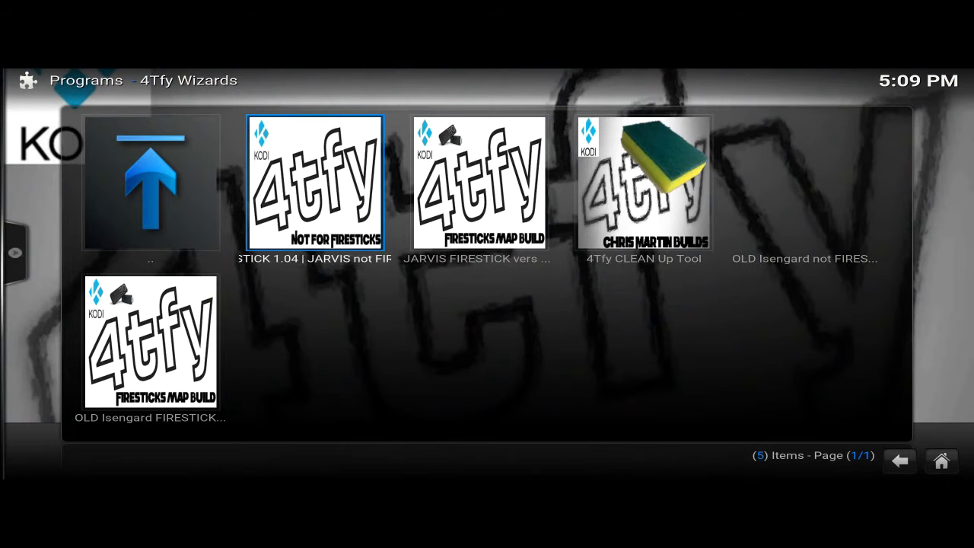
key("Return")
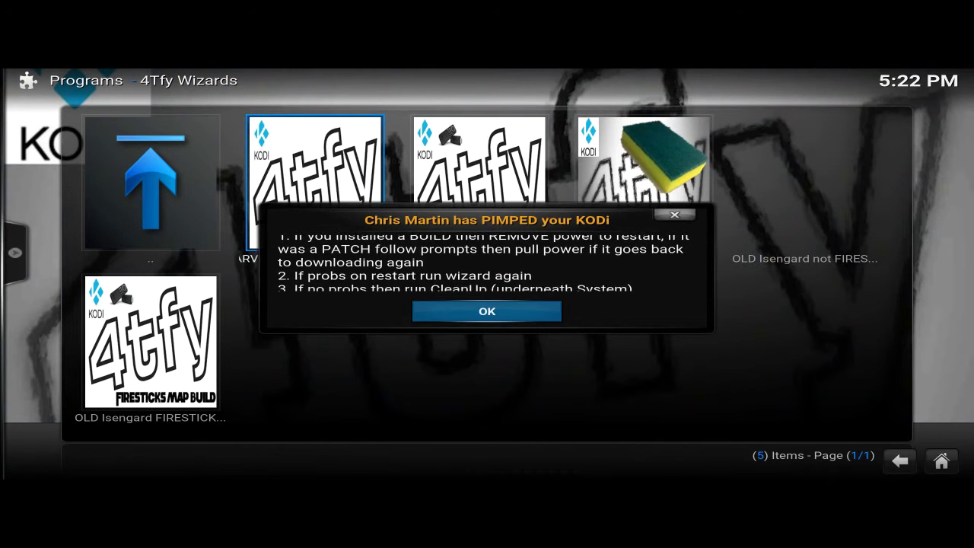
key("Return")
key("Left")
key("Return")
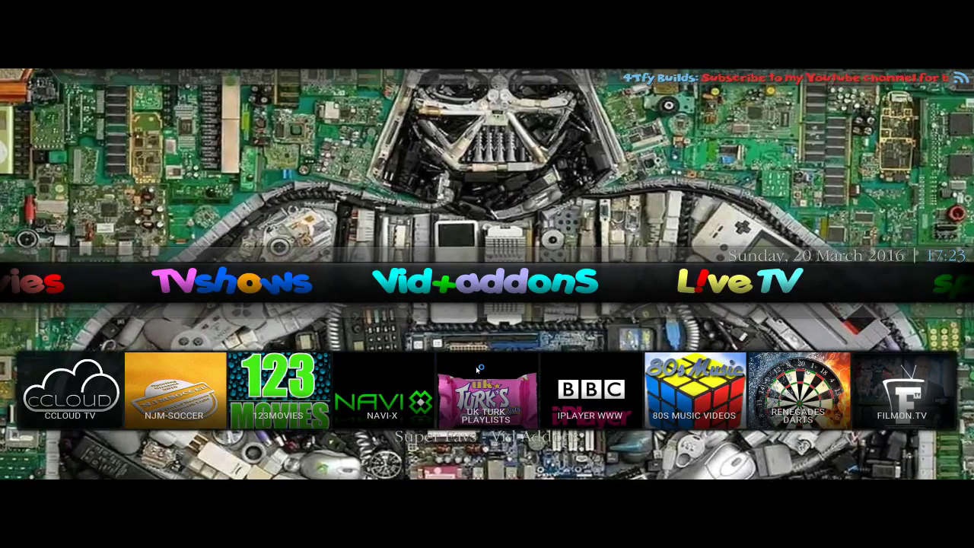
- Look through the installed build's home screen sections, from movies and TV shows across to System
key("Left")
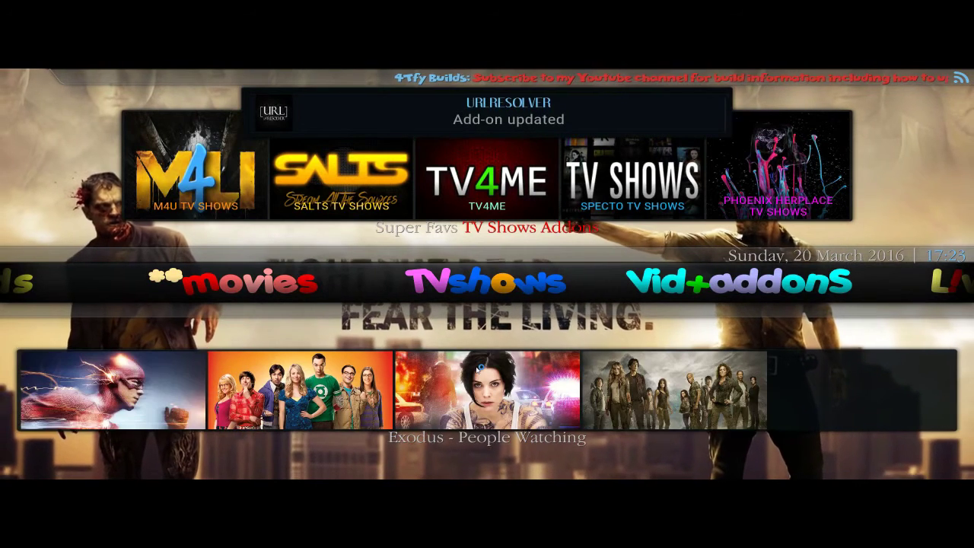
key("Left")
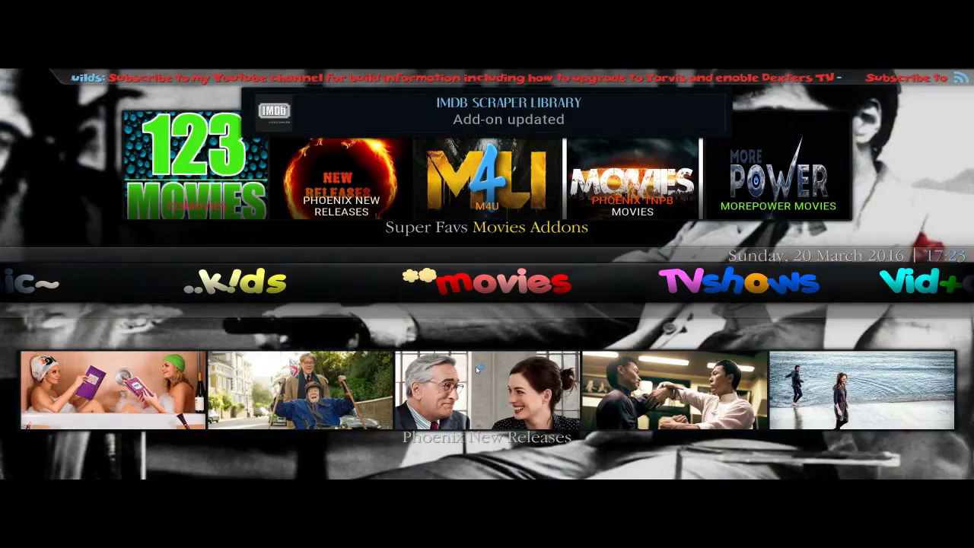
key("Right")
key("Right")
key("Right")
key("Right")
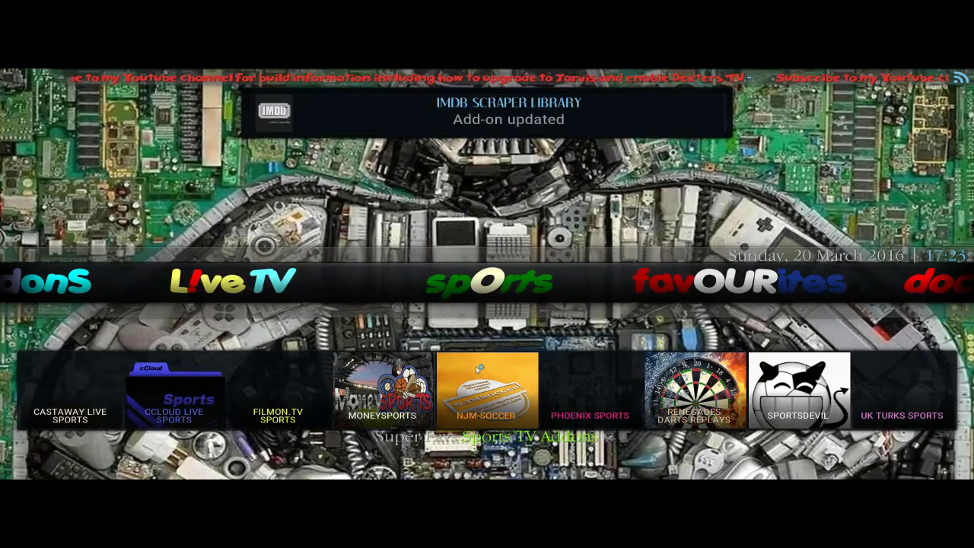
key("Right")
key("Right")
key("Right")
key("Right")
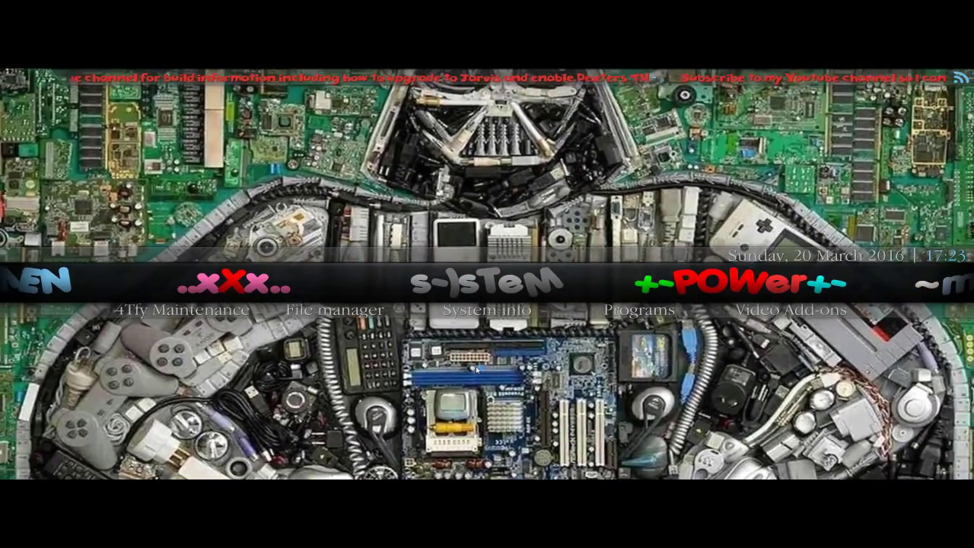
key("Return")
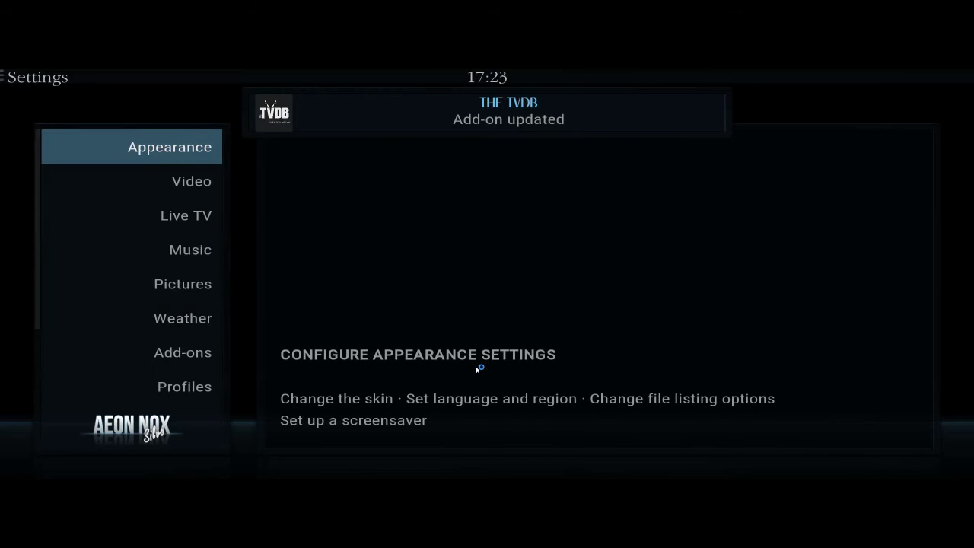
key("Up")
key("Up")
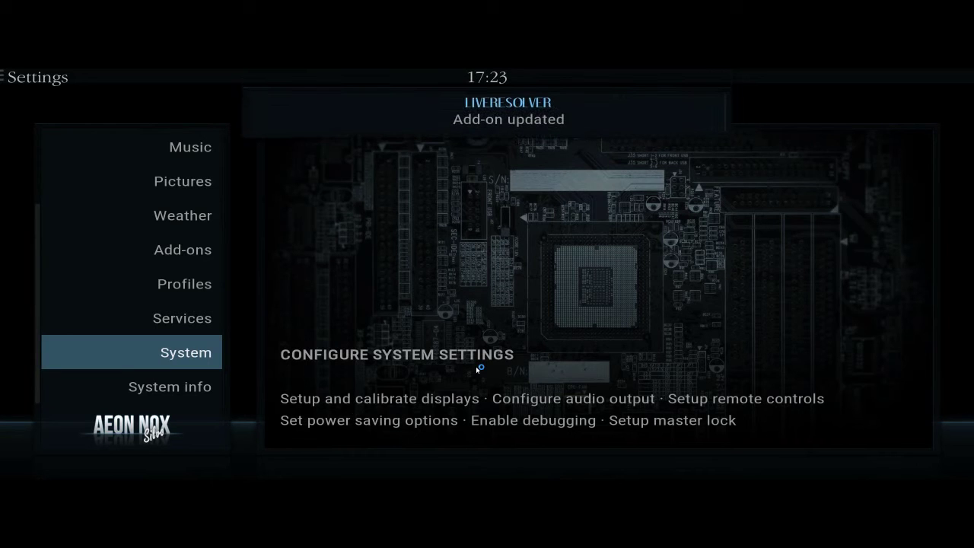
key("Escape")
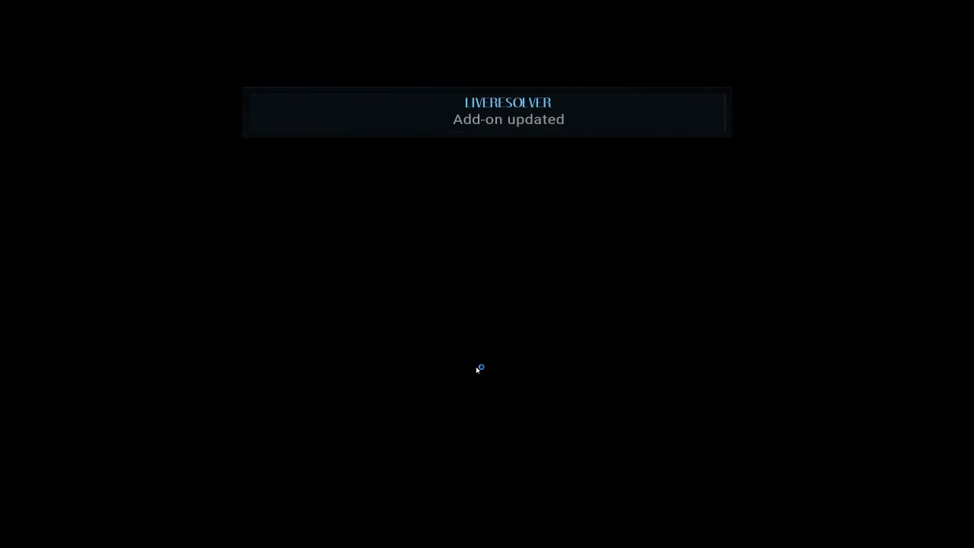
key("Left")
key("Left")
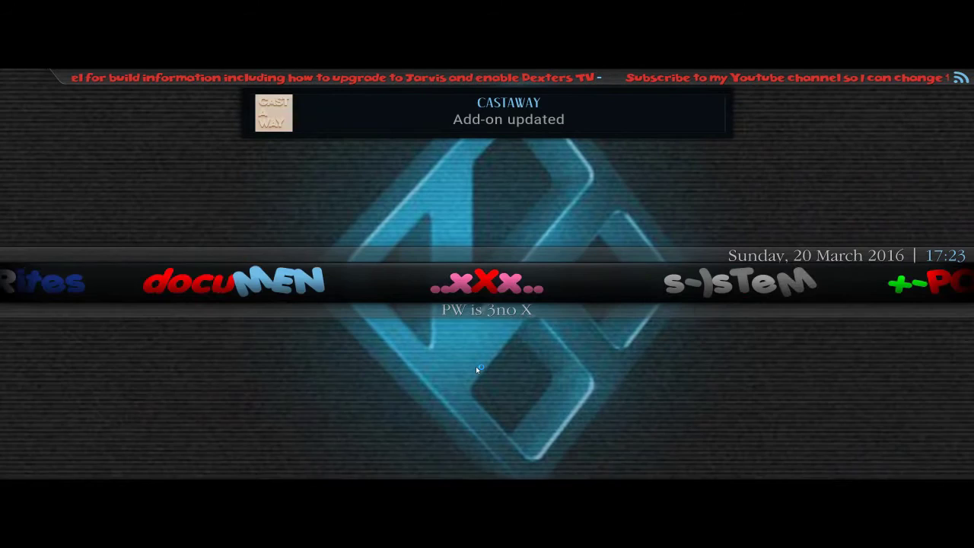
key("Right")
key("Right")
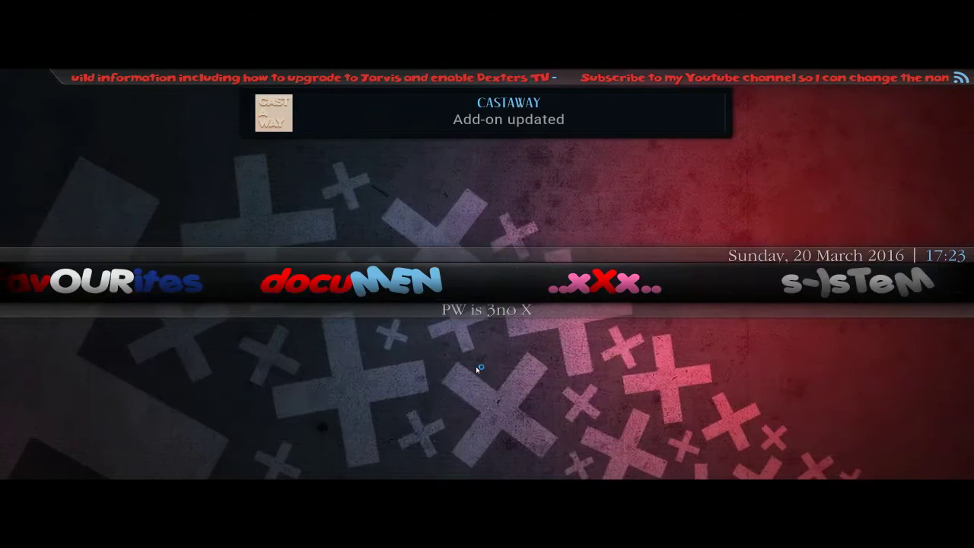
- Look through the settings categories from System up to Video, and return to the home screen
key("Return")
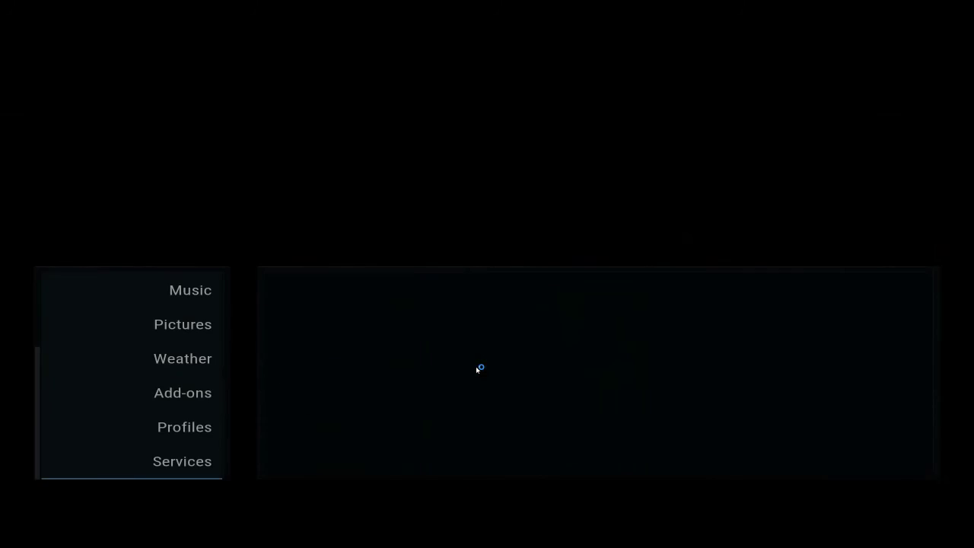
key("Up")
key("Up")
key("Up")
key("Up")
key("Up")
key("Up")
key("Up")
key("Up")
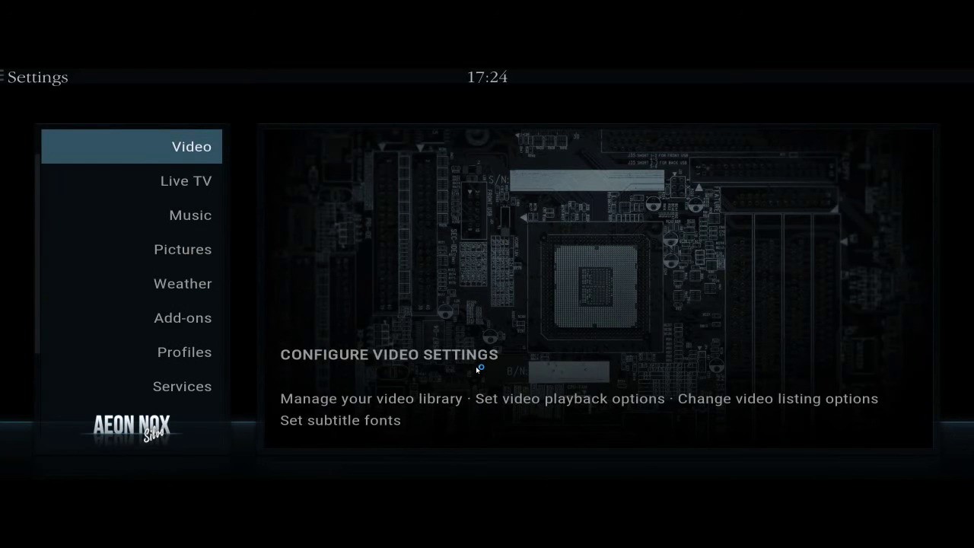
key("Escape")
key("Left")
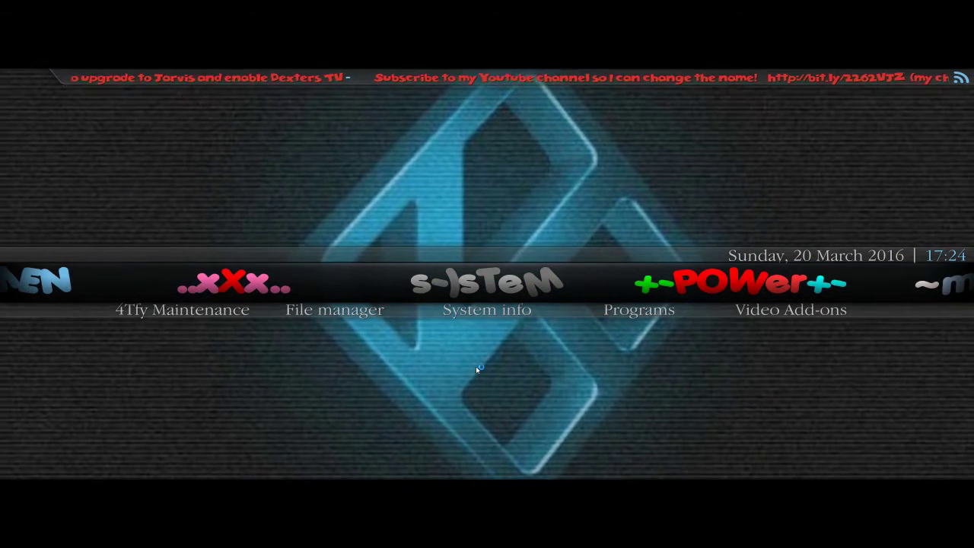
- Open the audio output page of the system settings
key("Return")
key("Up")
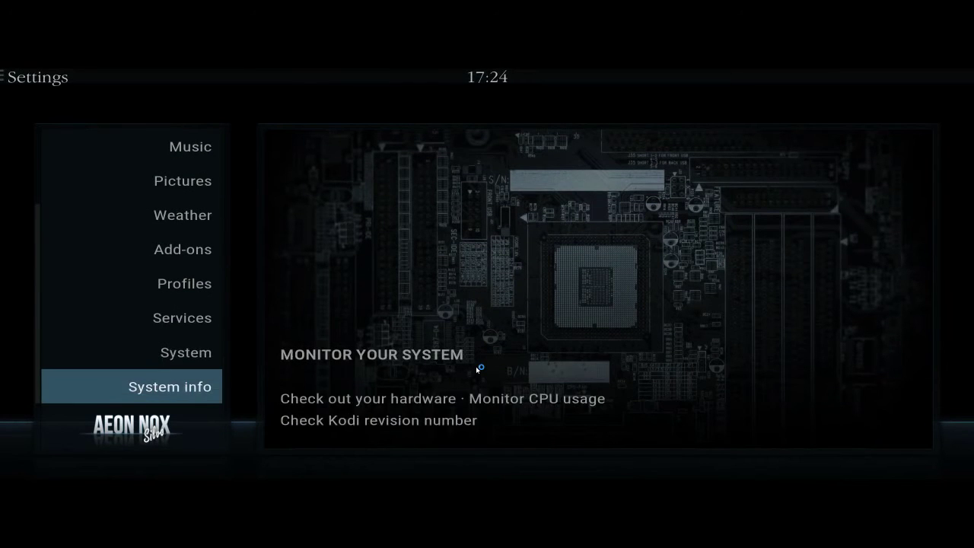
key("Up")
key("Return")
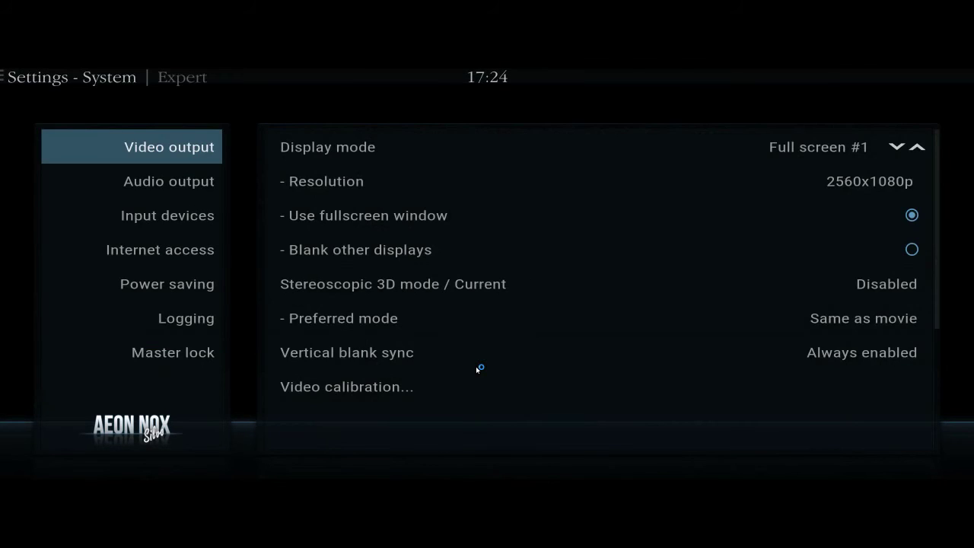
key("Down")
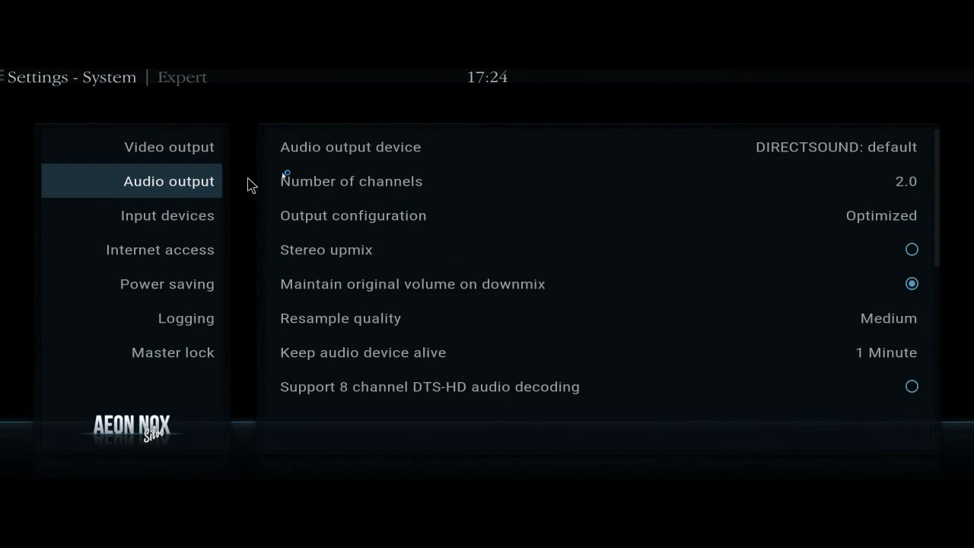
- Review the available audio output devices and keep DIRECTSOUND: default
left_click(370, 159)
key("Down")
key("Down")
key("Up")
key("Up")
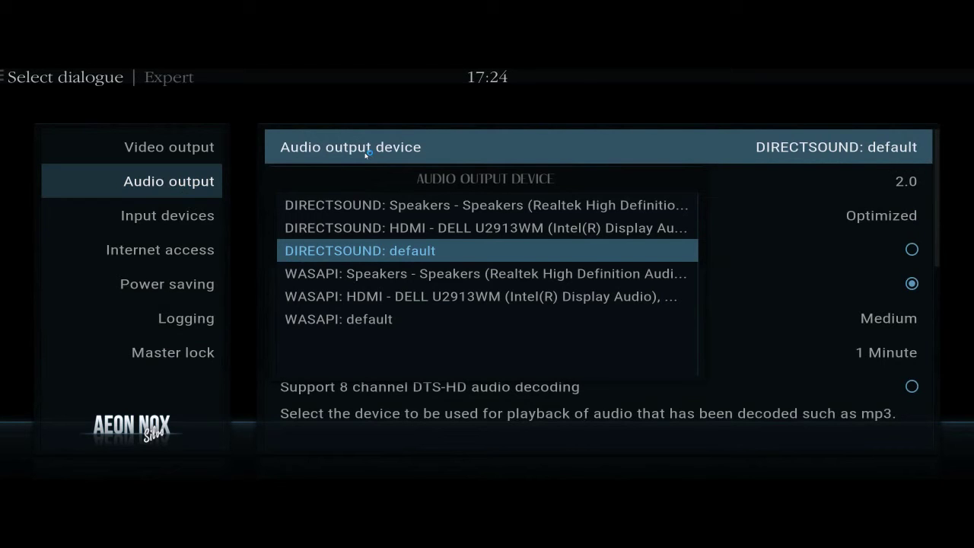
key("Up")
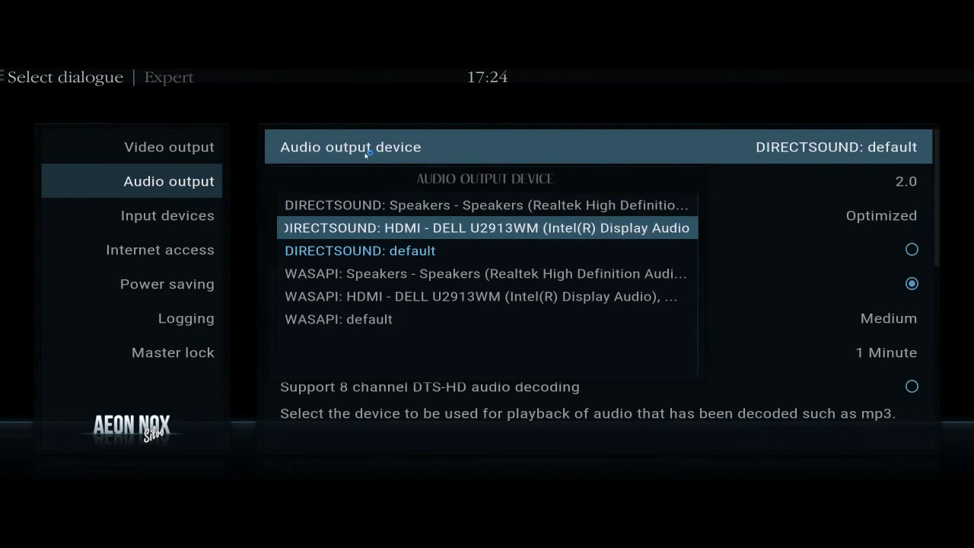
key("Down")
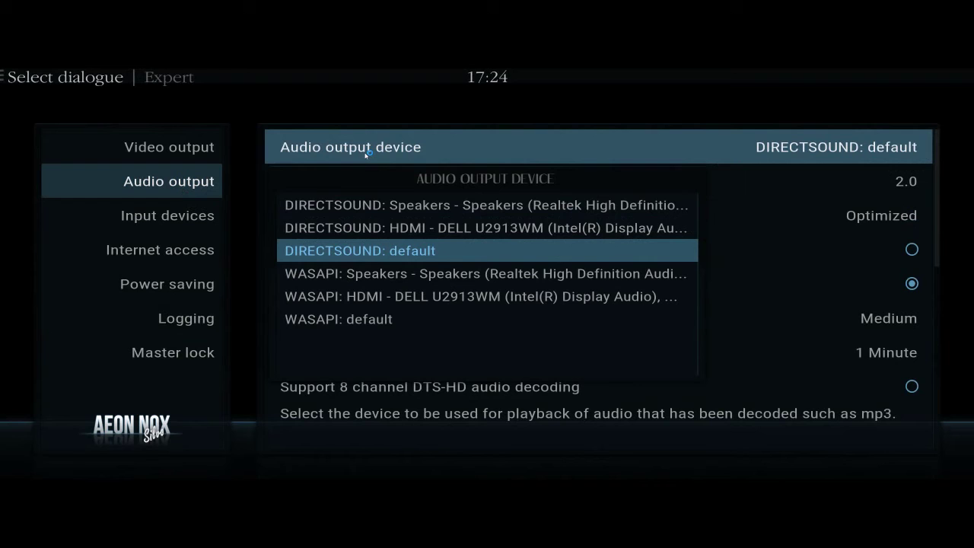
key("Return")
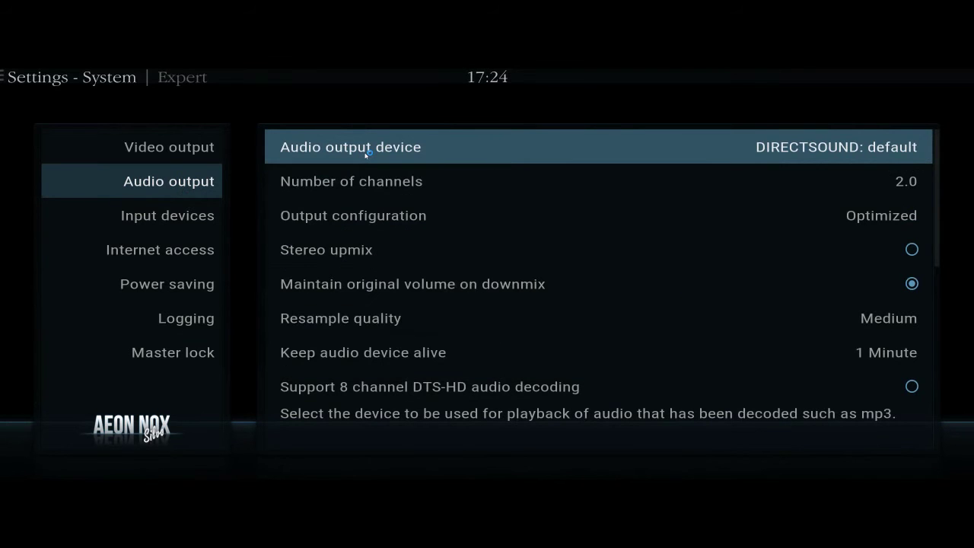
- Return to the home screen and start playing a video from the movies section
key("Escape")
key("Escape")
key("Left")
key("Left")
key("Left")
key("Left")
key("Left")
key("Left")
key("Left")
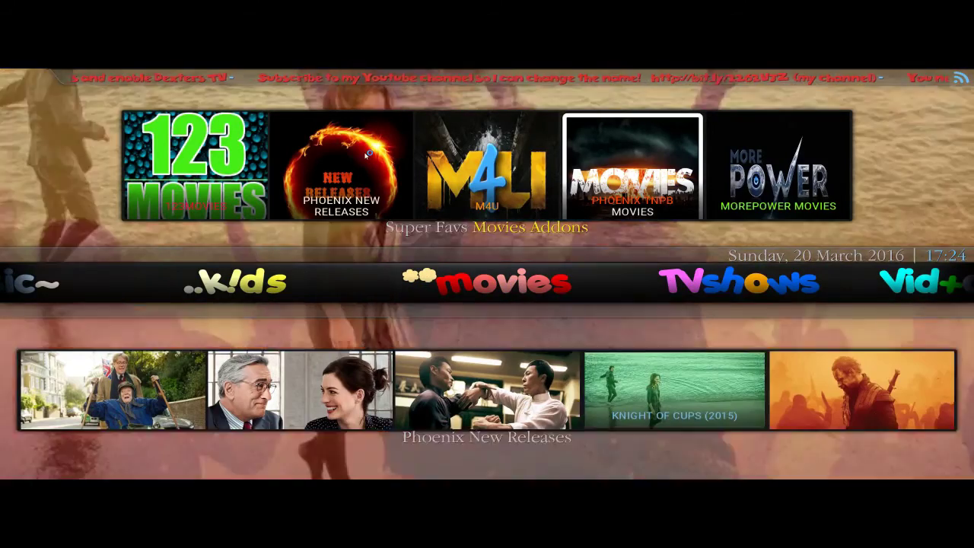
key("Return")
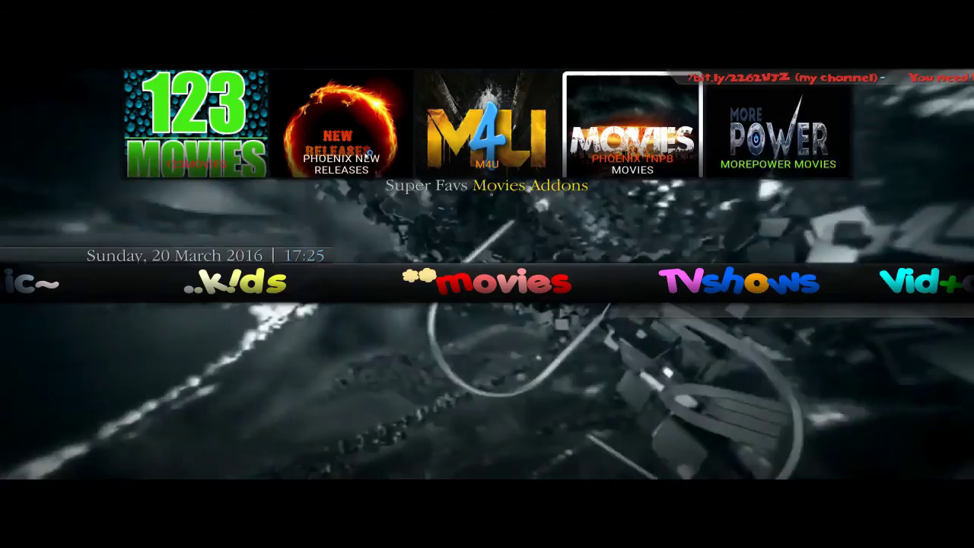
- Go back to the audio output page of the system settings while the video keeps playing
key("Right")
key("Right")
key("Right")
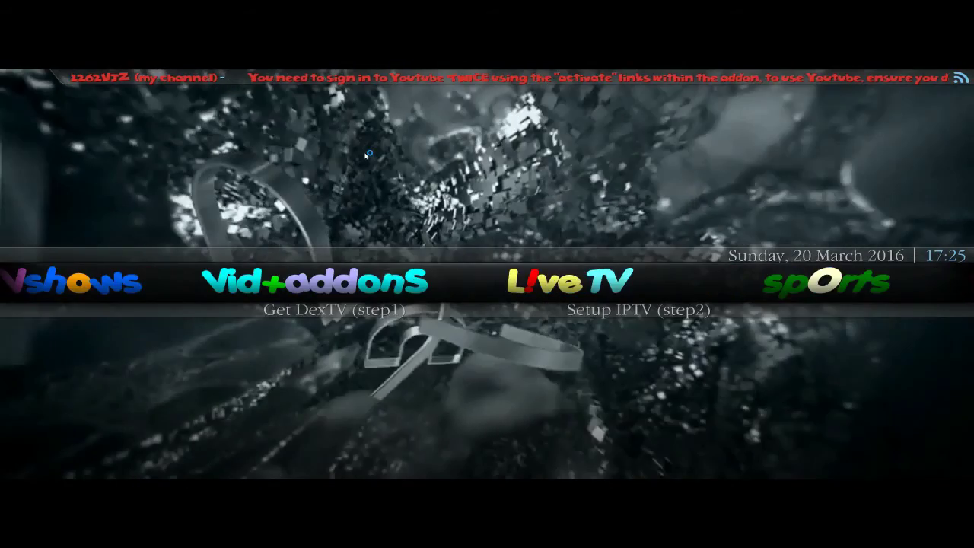
key("Right")
key("Right")
key("Right")
key("Right")
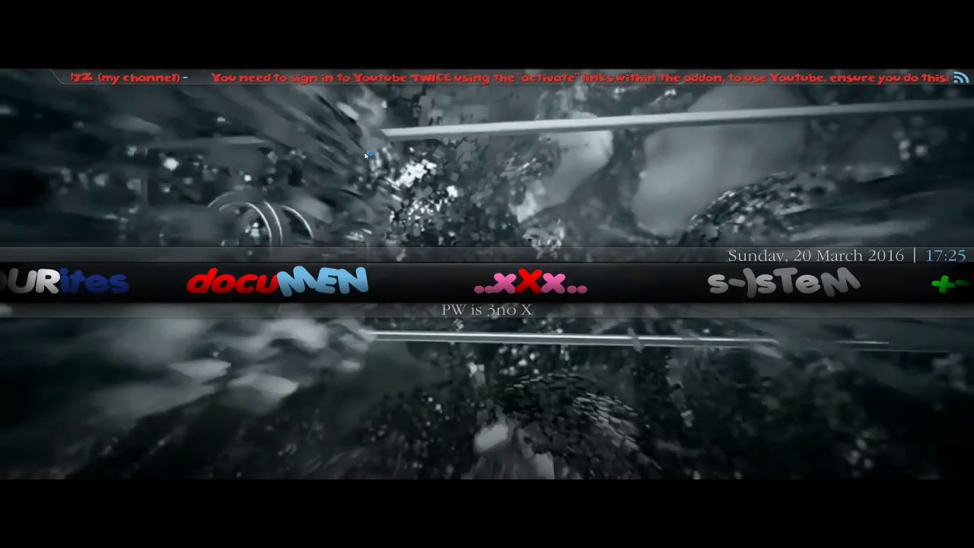
key("Right")
key("Return")
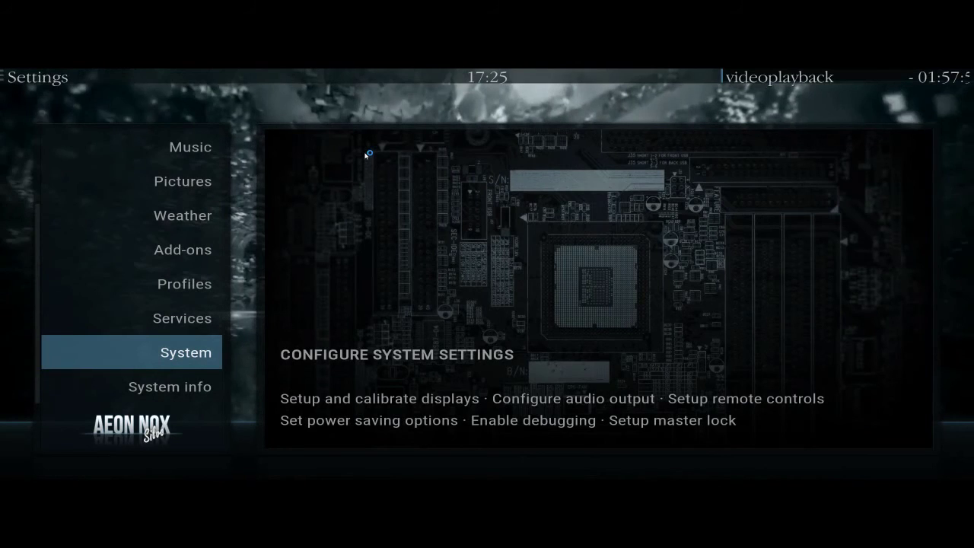
key("Return")
key("Down")
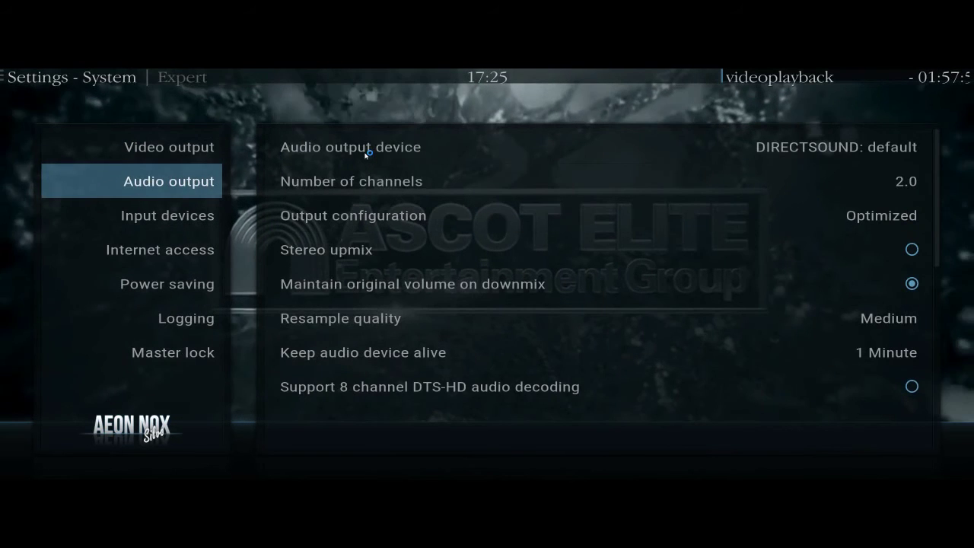
- Set the audio output device to WASAPI: Speakers (Realtek High Definition Audio)
key("Right")
key("Return")
key("Down")
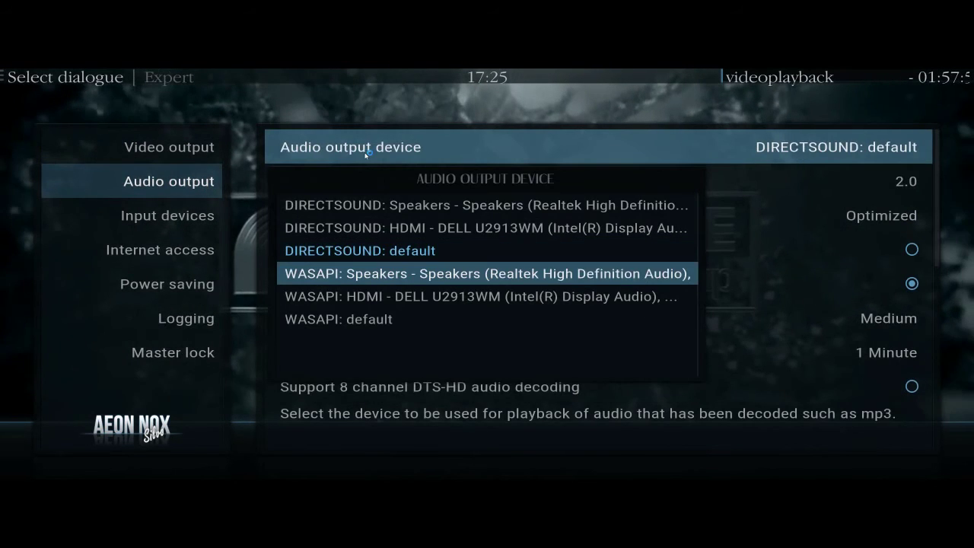
key("Return")
- Set the audio output device to DIRECTSOUND: HDMI - DELL U2913WM (Intel(R) Display Audio)
key("Return")
key("Down")
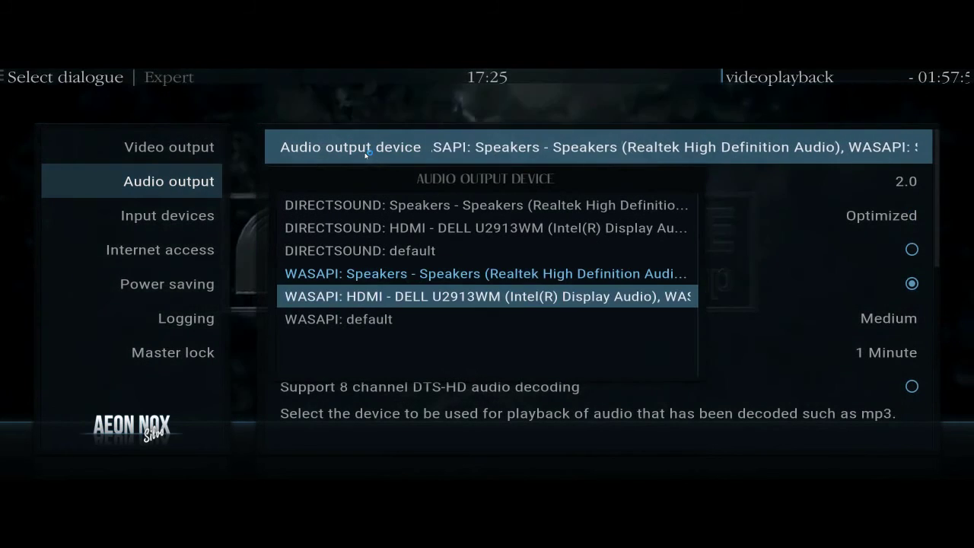
key("Up")
key("Up")
key("Up")
key("Return")
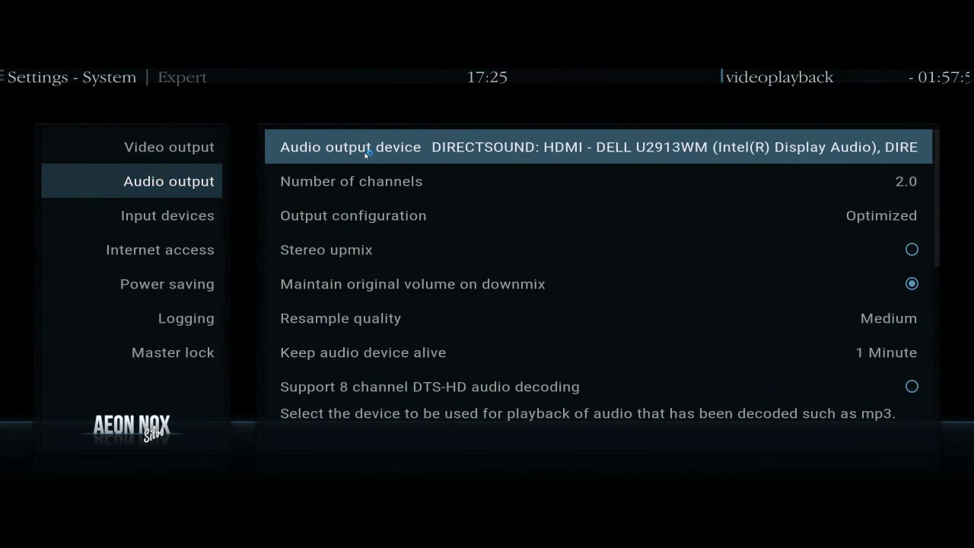
- Set the audio output device to DIRECTSOUND: default and return to the home screen
key("Return")
key("Down")
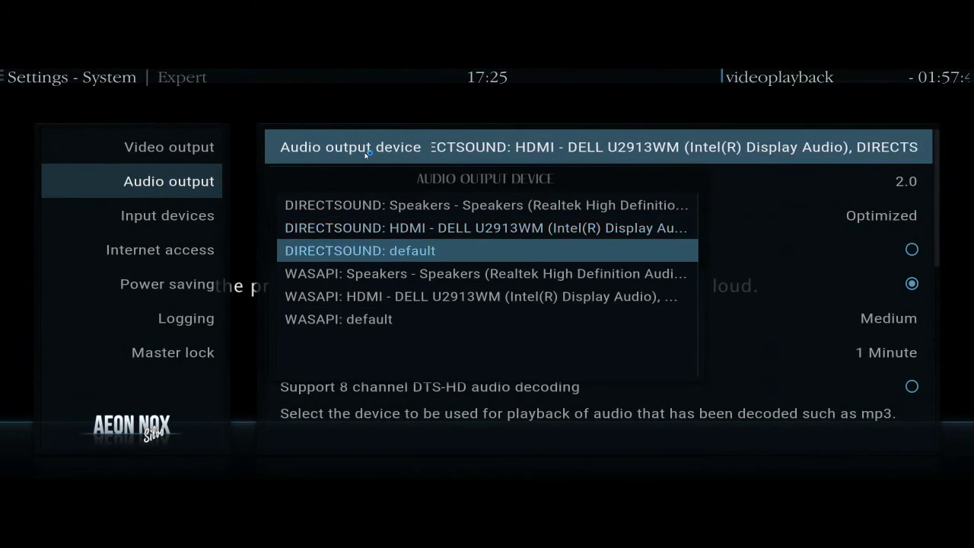
key("Return")
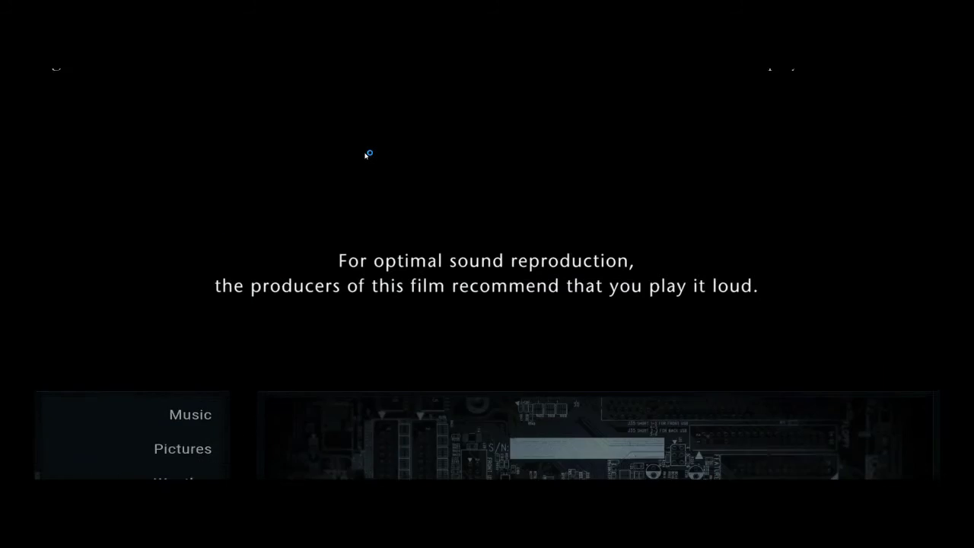
key("Escape")
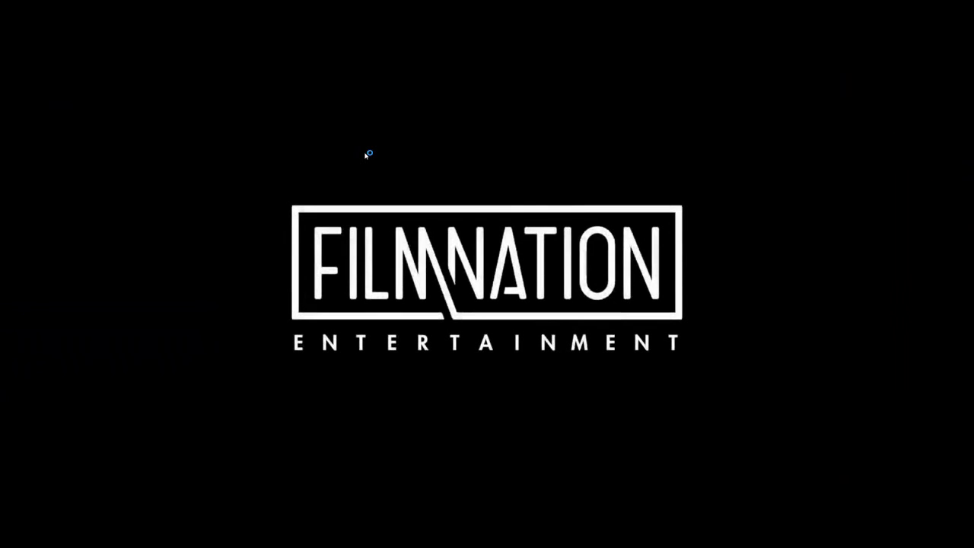
key("Escape")
- Browse the home screen sections between the documentaries and system entries
key("Left")
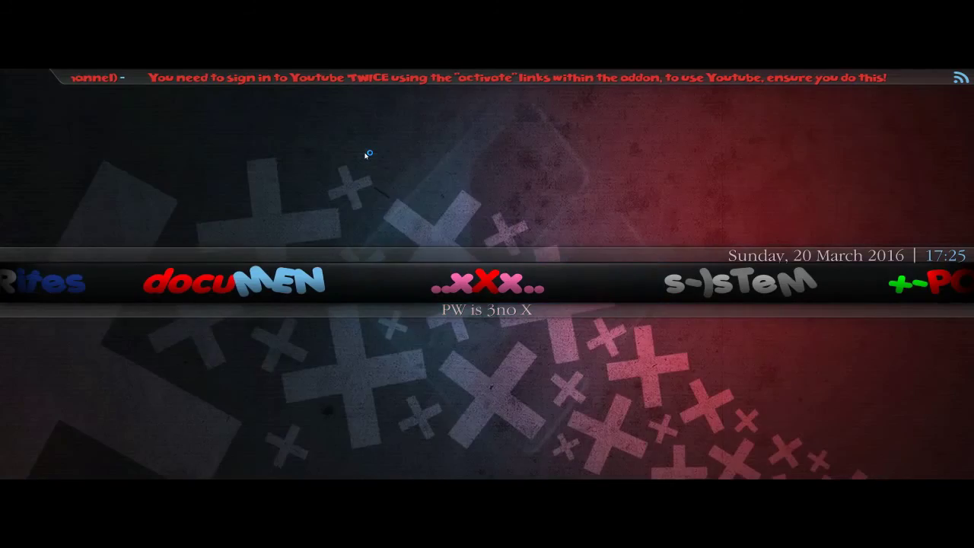
key("Left")
key("Left")
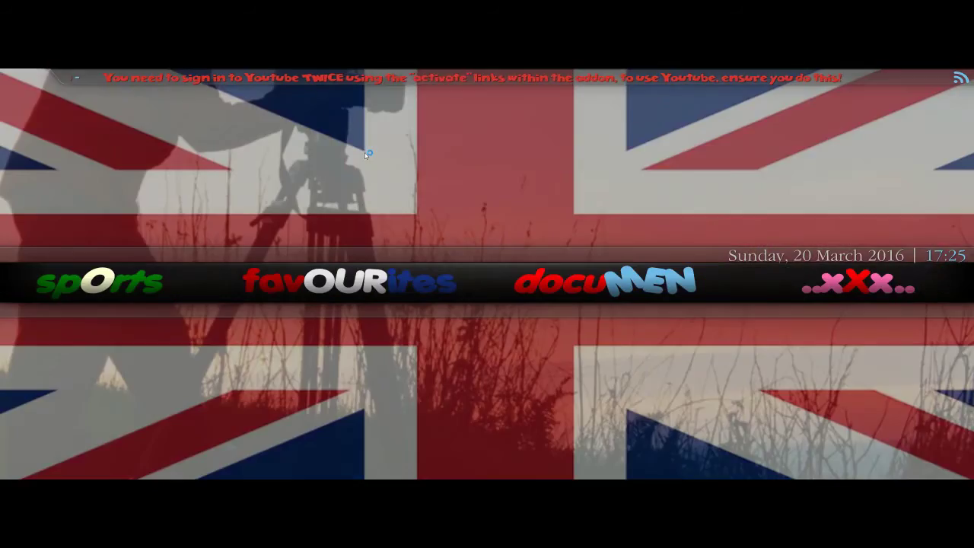
key("Right")
key("Right")
key("Right")
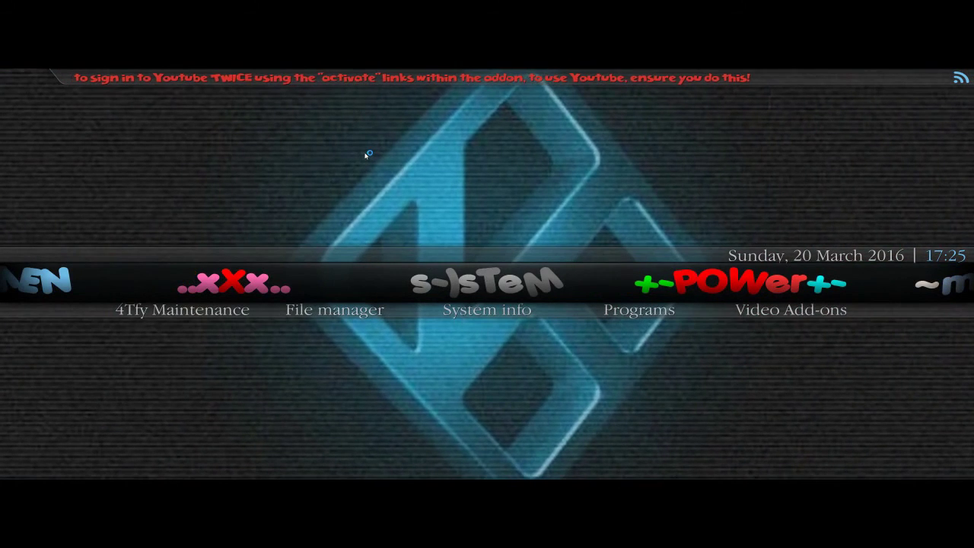
key("Left")
key("Left")
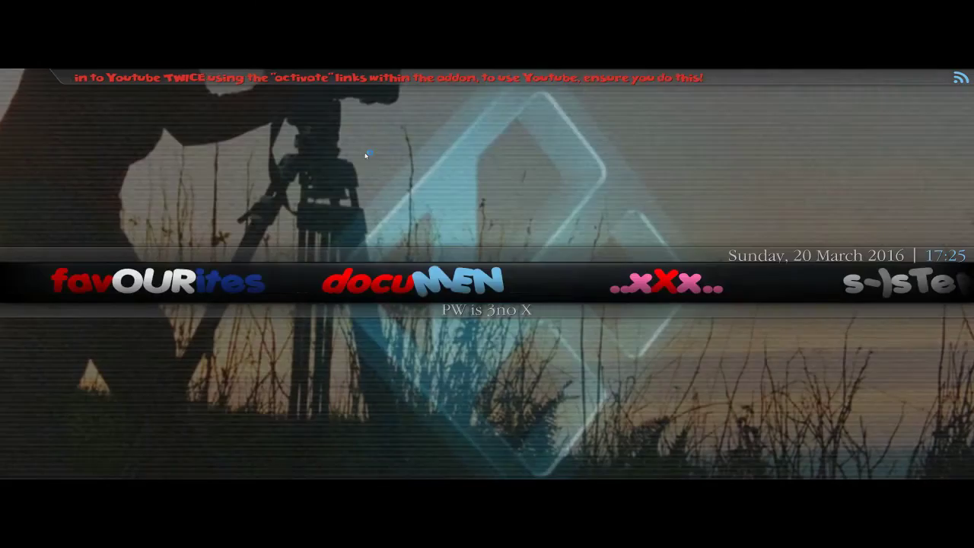
key("Right")
key("Right")
key("Right")
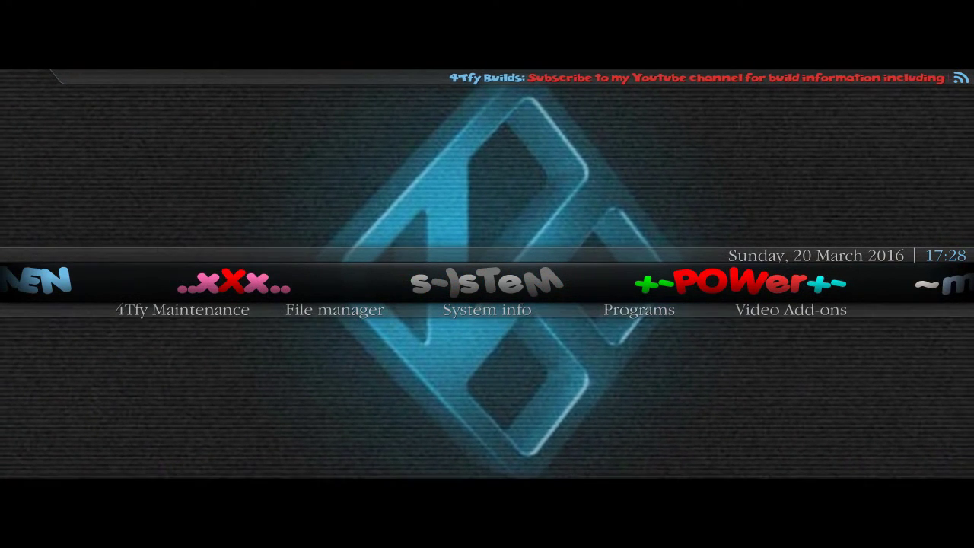
- Examine the power section's options for quitting and the shutdown menu, leaving without choosing any of them
key("Right")
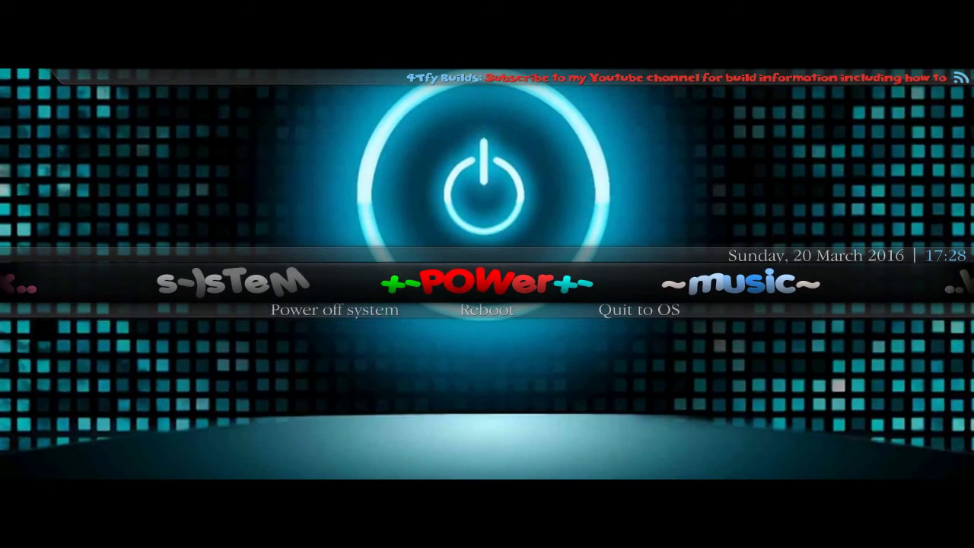
key("Return")
key("Escape")
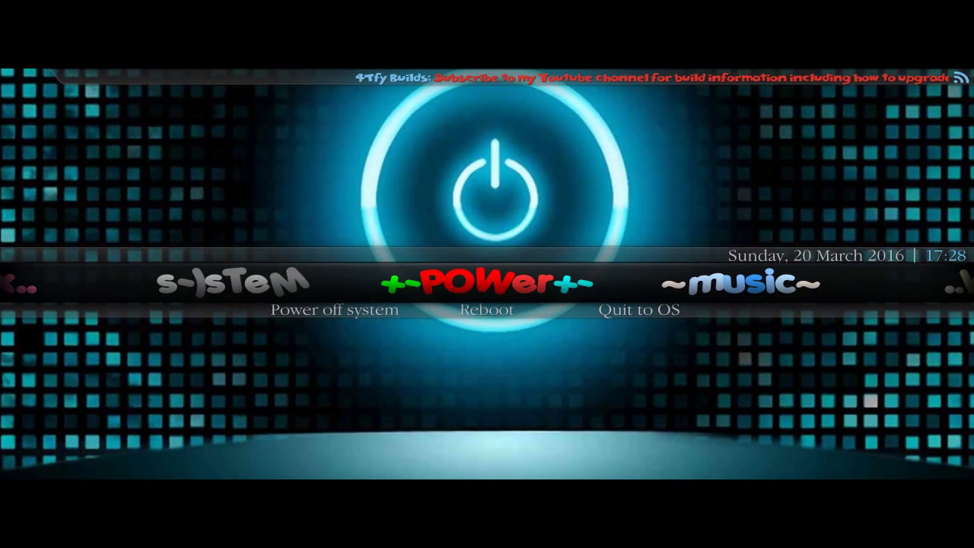
key("Right")
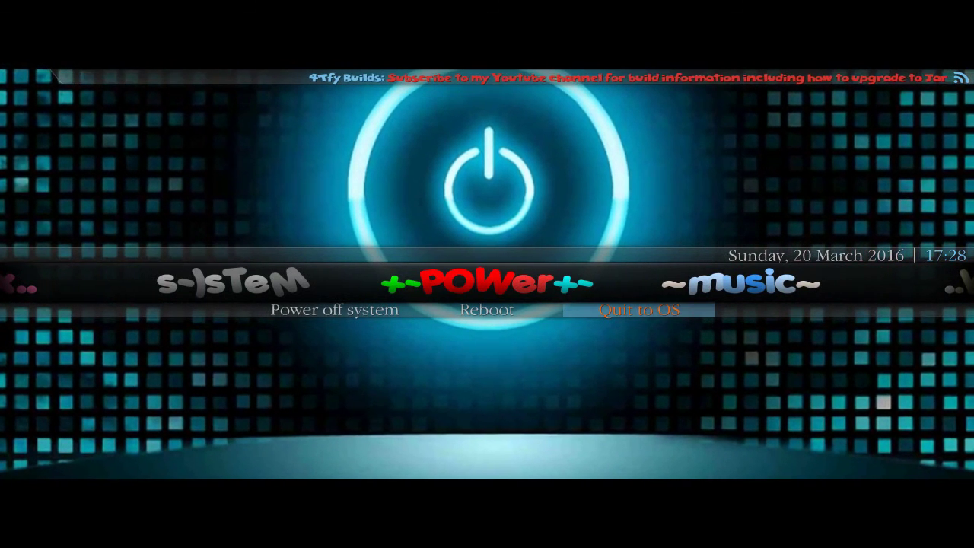
key("Left")
key("s")
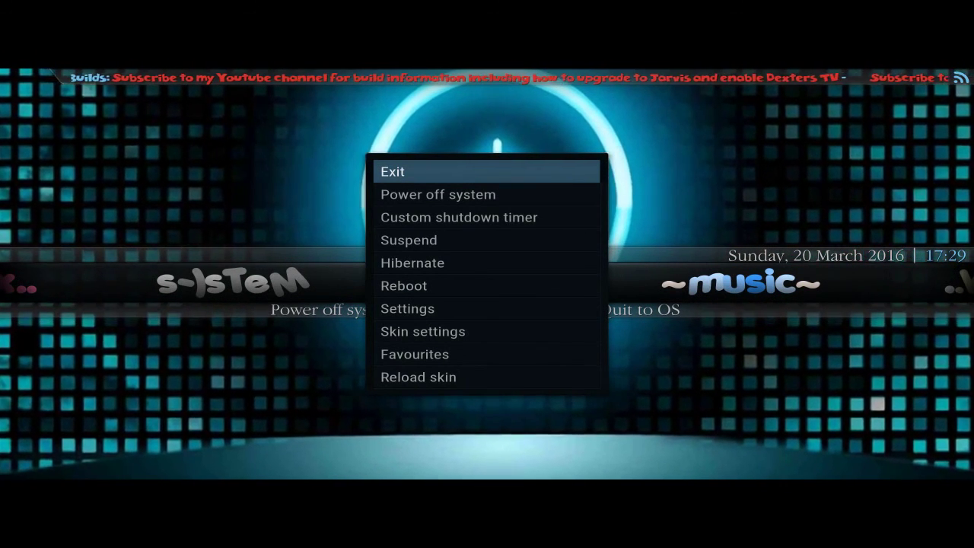
key("Escape")
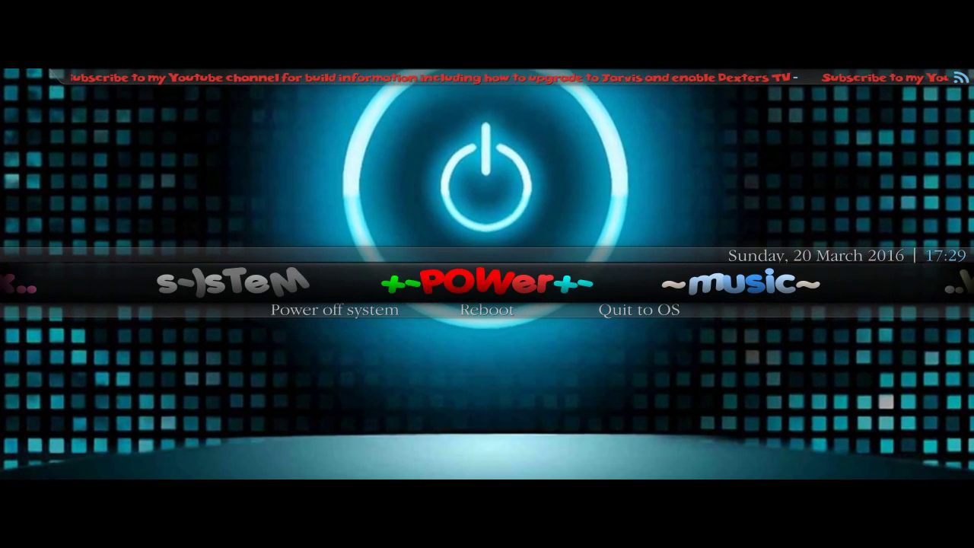